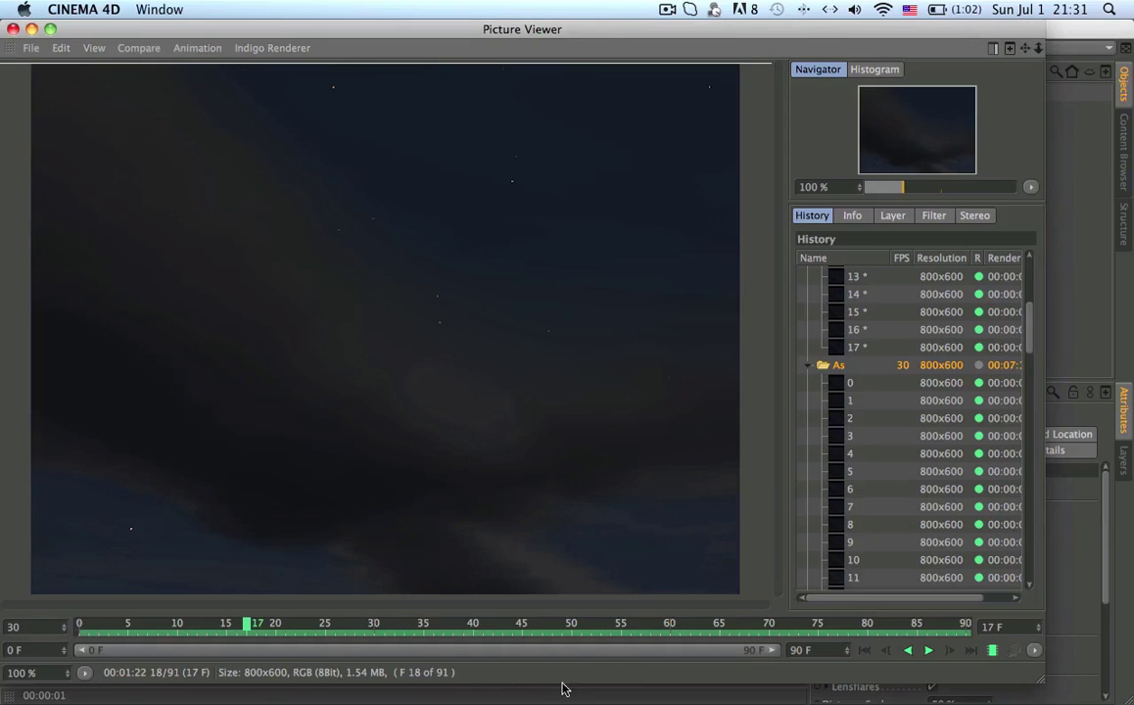
Step: Scrub, A/B-compare and play the 91-frame time-lapse render, then close the Picture Viewer
left_click_drag(438, 629, 235, 566)
left_click_drag(730, 63, 631, 592)
left_click_drag(842, 629, 78, 588)
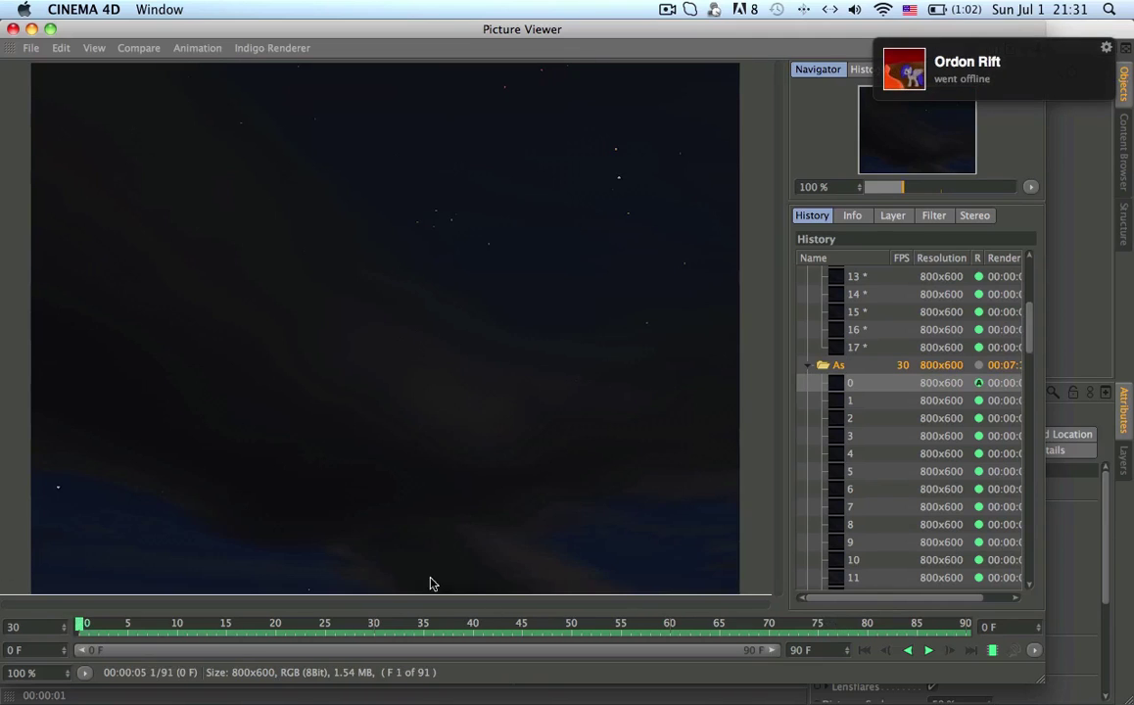
left_click(929, 651)
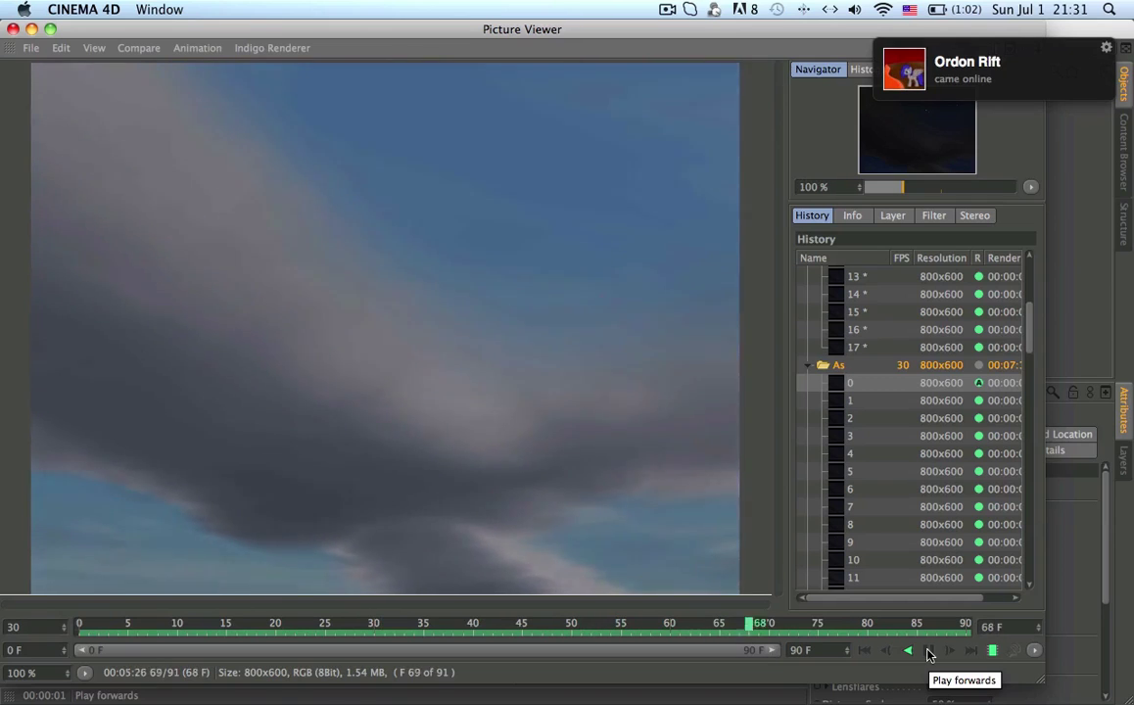
left_click(930, 652)
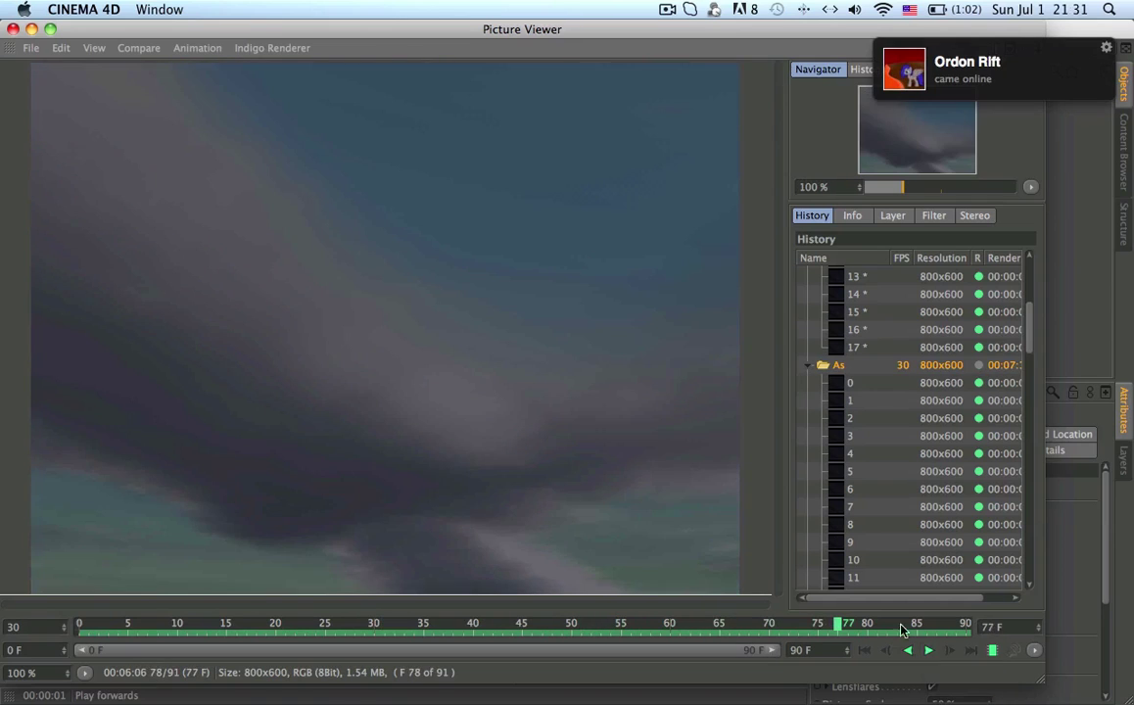
left_click(13, 29)
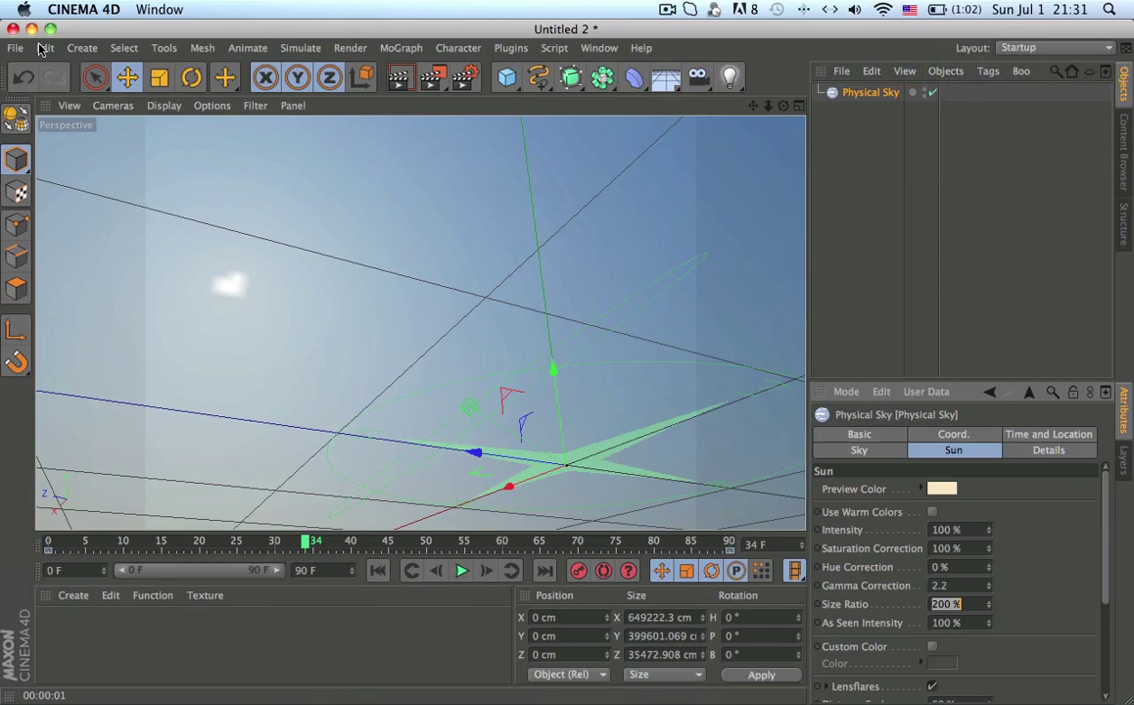
Step: Close Untitled 2 and Untitled 1 without saving, then show the Content Browser's Presets folders
left_click(12, 28)
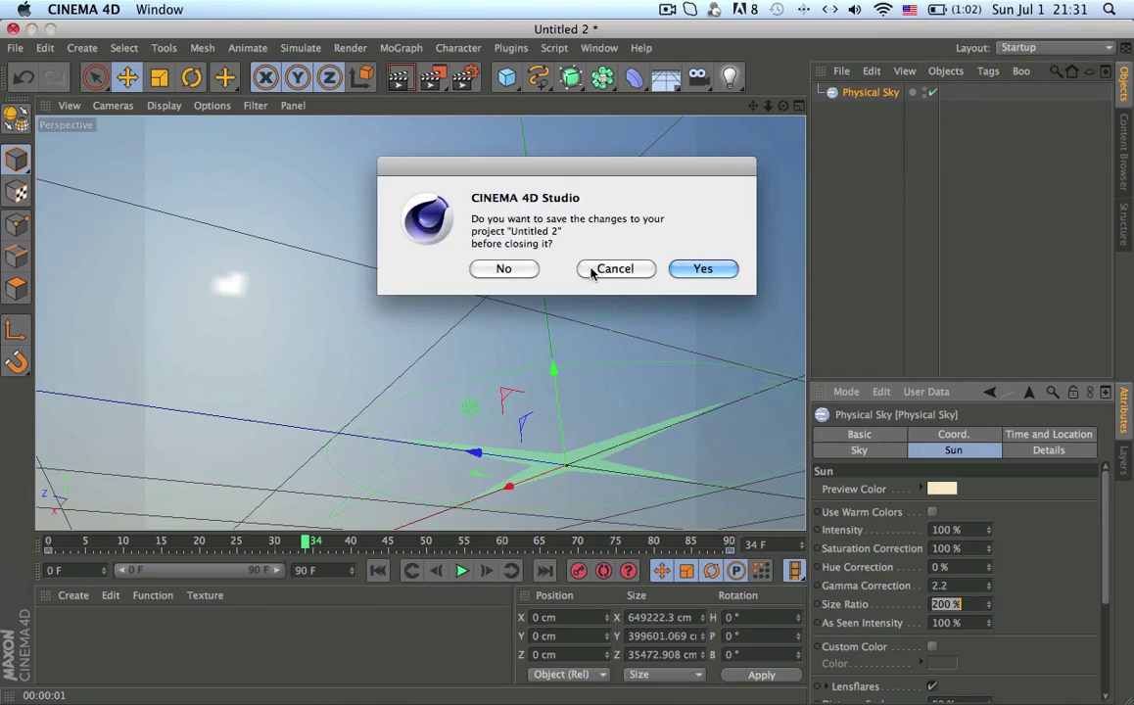
left_click(504, 269)
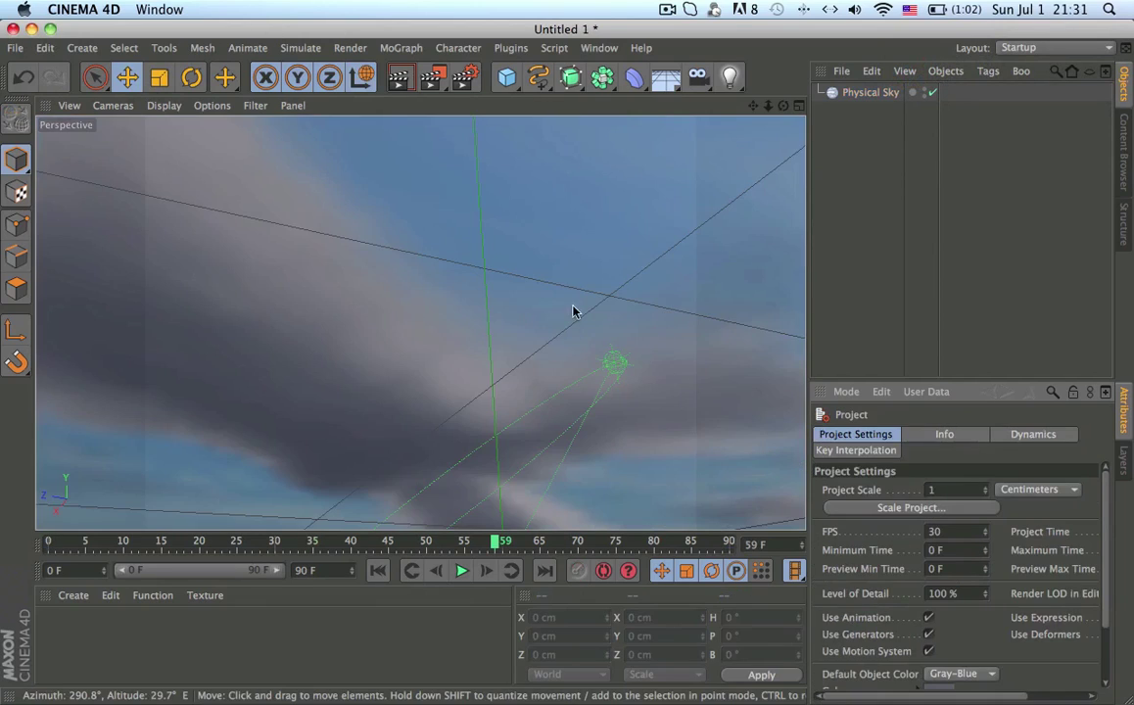
left_click(12, 29)
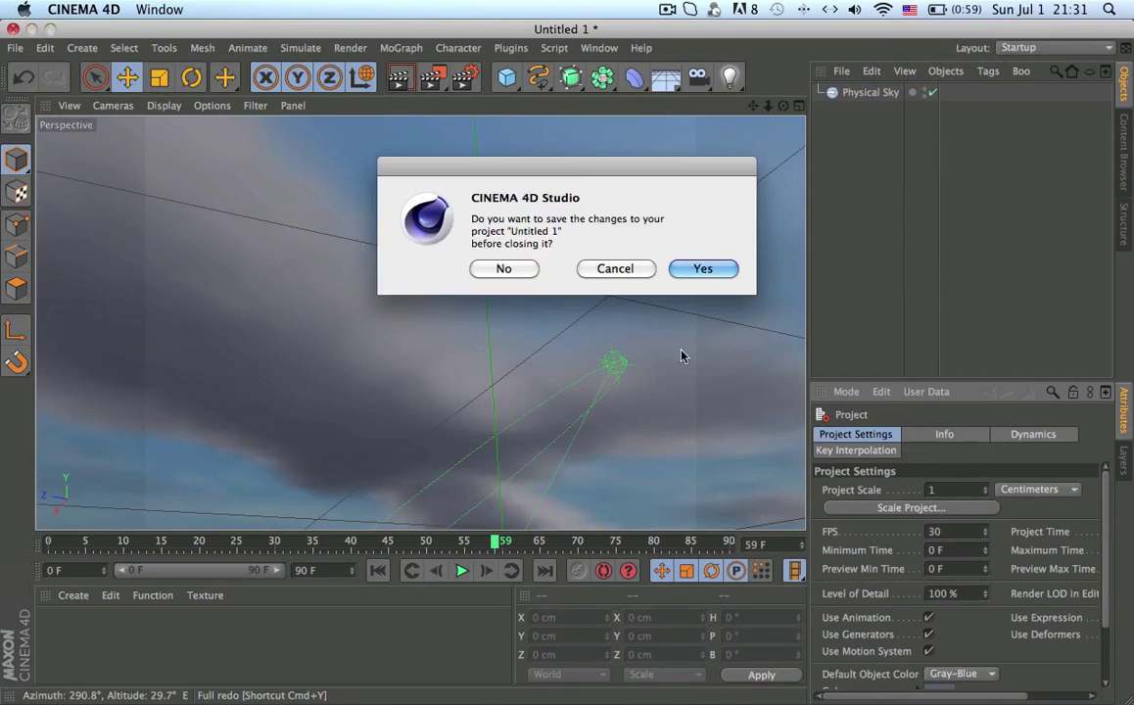
left_click(501, 267)
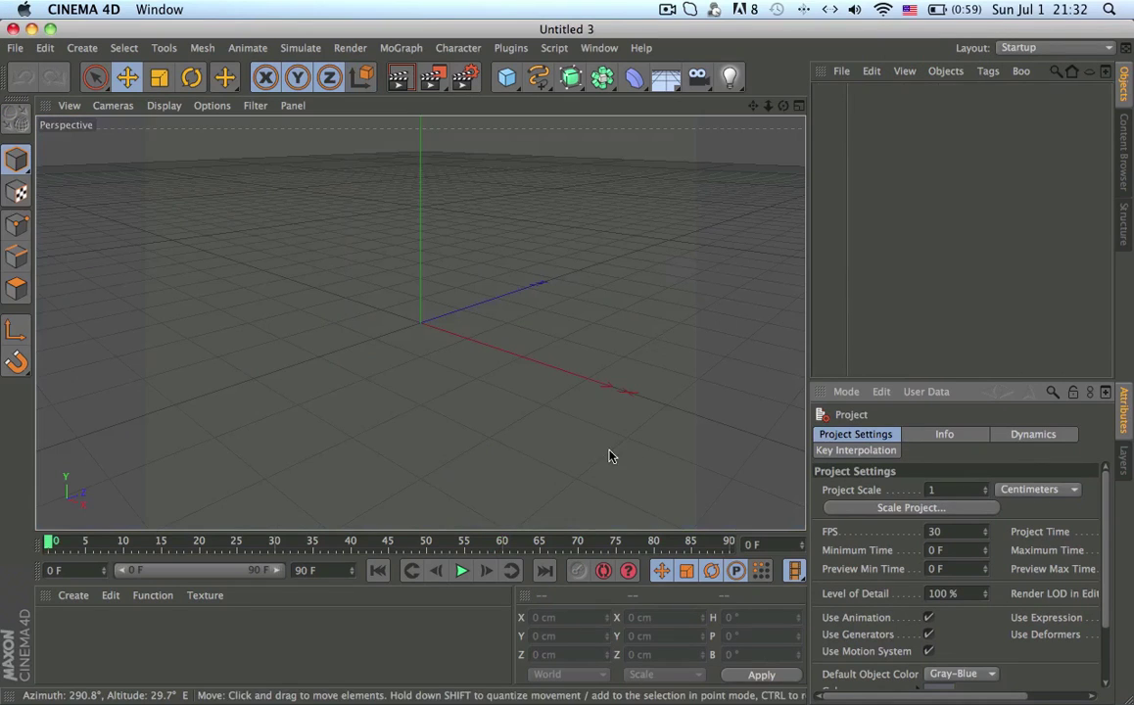
left_click(1121, 157)
double_click(1016, 118)
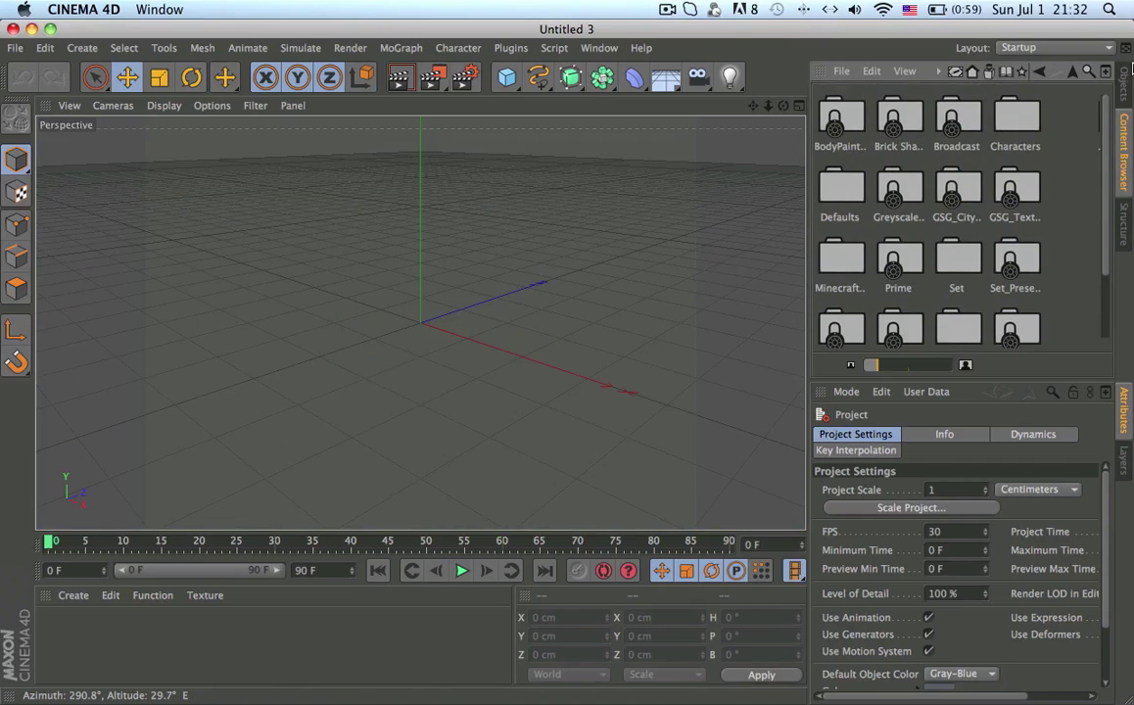
Step: Add a Physical Sky object from the environment flyout and orbit the view up into the sky
left_click(1126, 81)
left_click_drag(665, 77, 853, 100)
left_click_drag(415, 310, 460, 269, "alt")
left_click_drag(452, 333, 5, 167, "alt")
left_click_drag(454, 332, 411, 323, "alt")
Step: Set the sky's Time to 00:00:00 and keyframe it at frame 0
left_click(1023, 433)
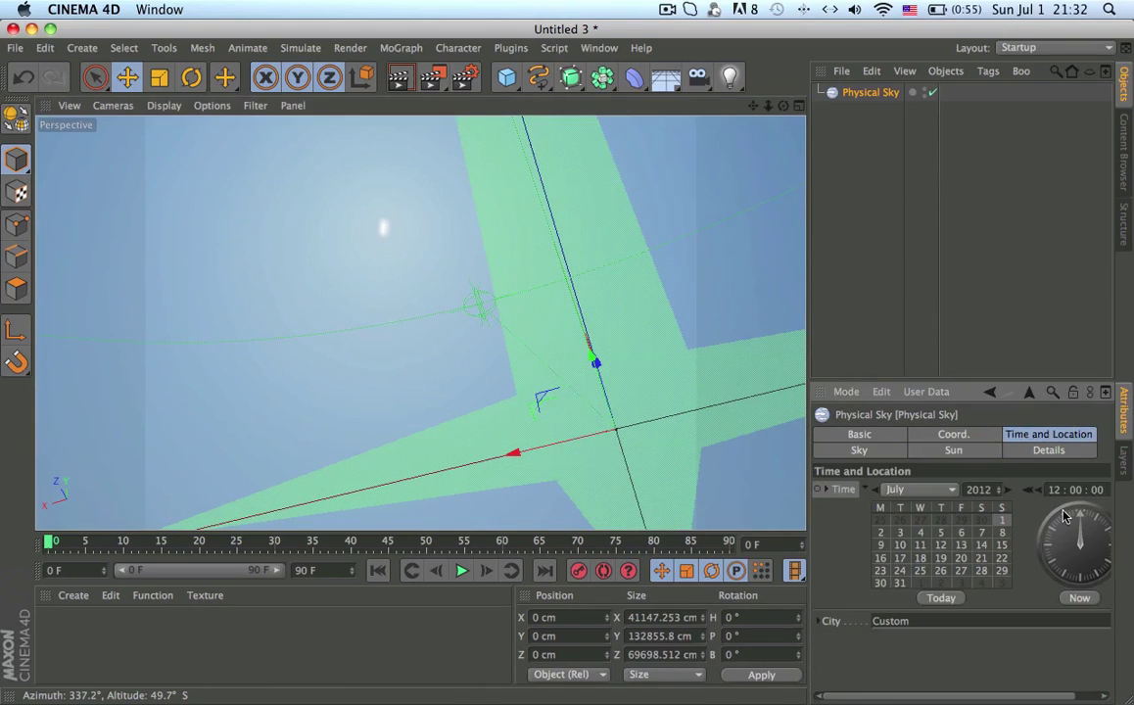
scroll(1068, 484, "down", 3)
left_click_drag(705, 323, 555, 465, "alt")
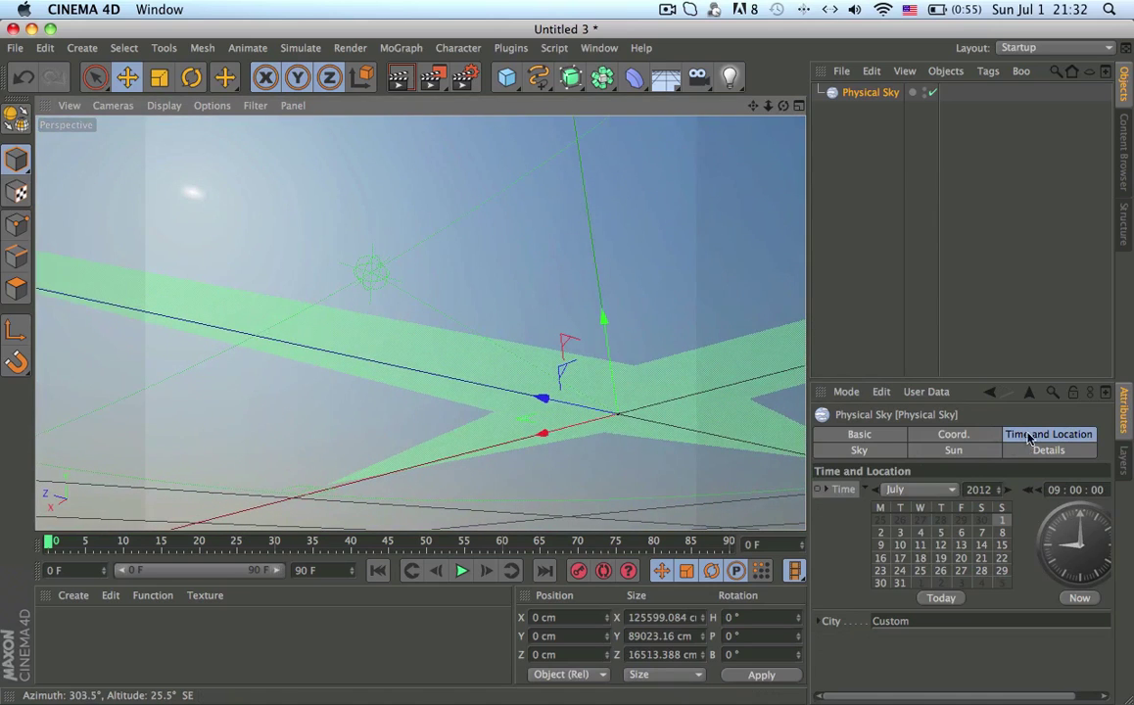
left_click_drag(398, 460, 202, 395, "alt")
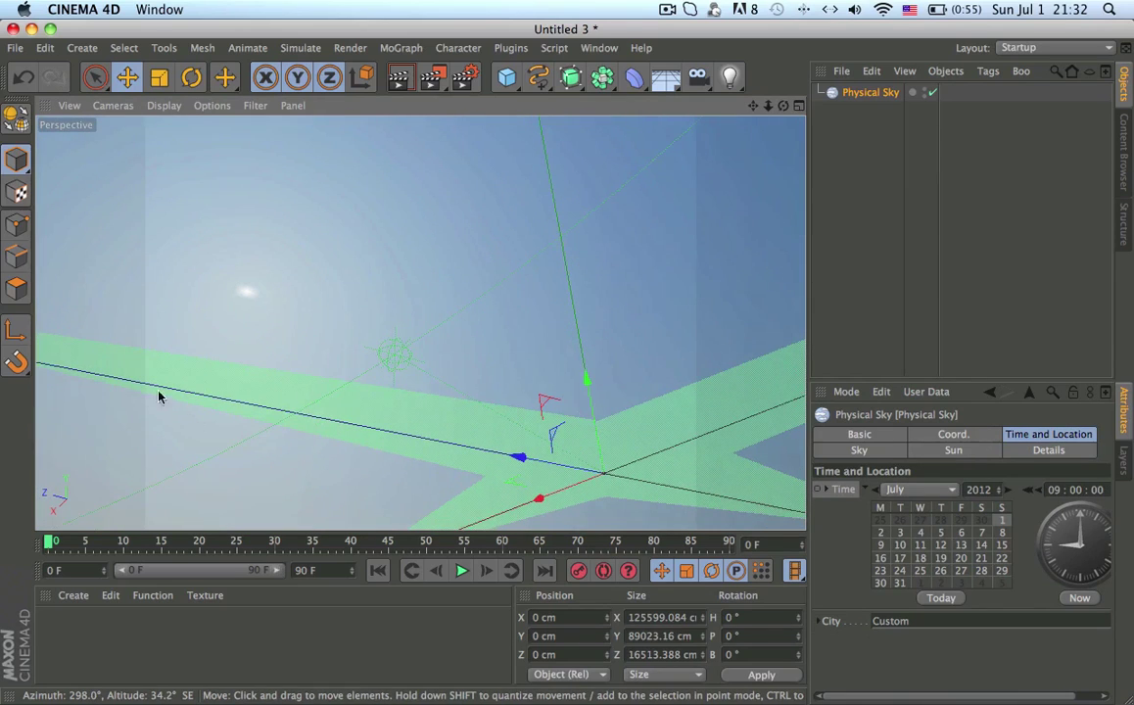
left_click(1070, 490)
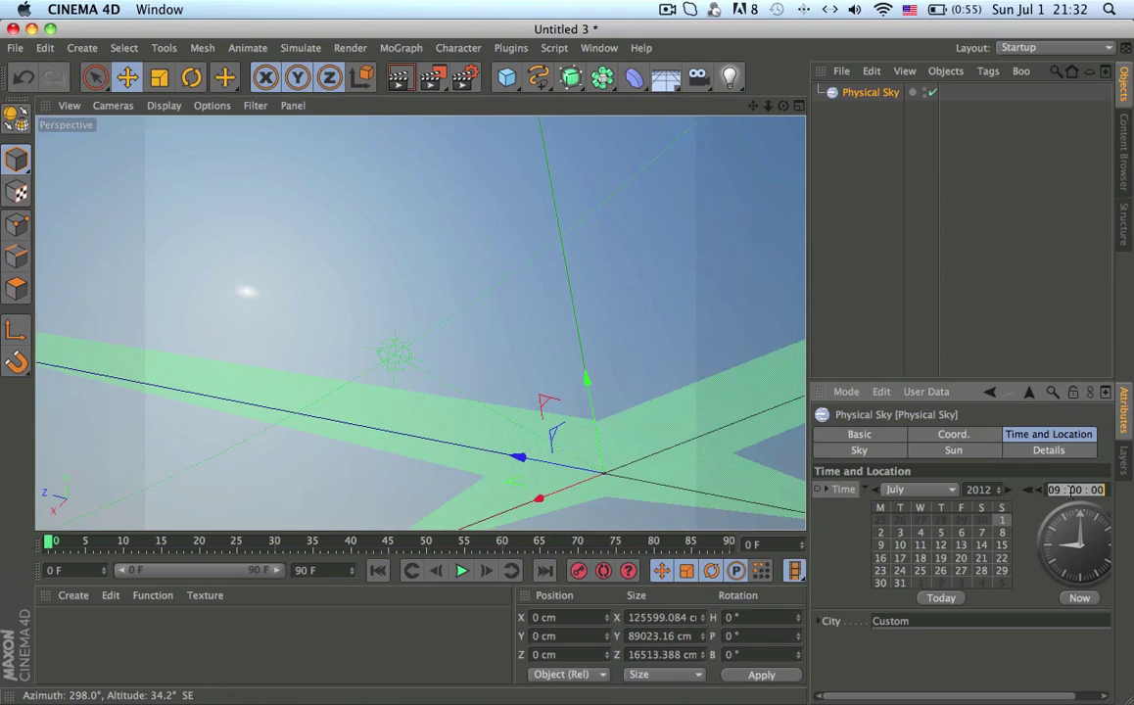
type("0")
key("Return")
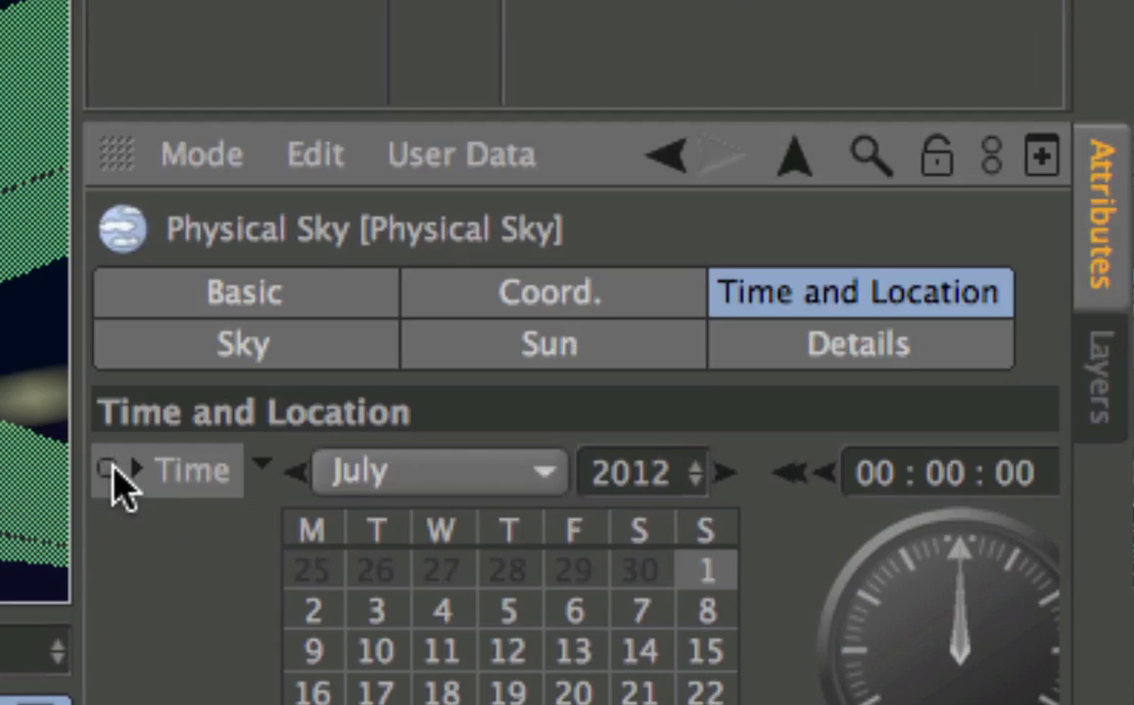
left_click(107, 469)
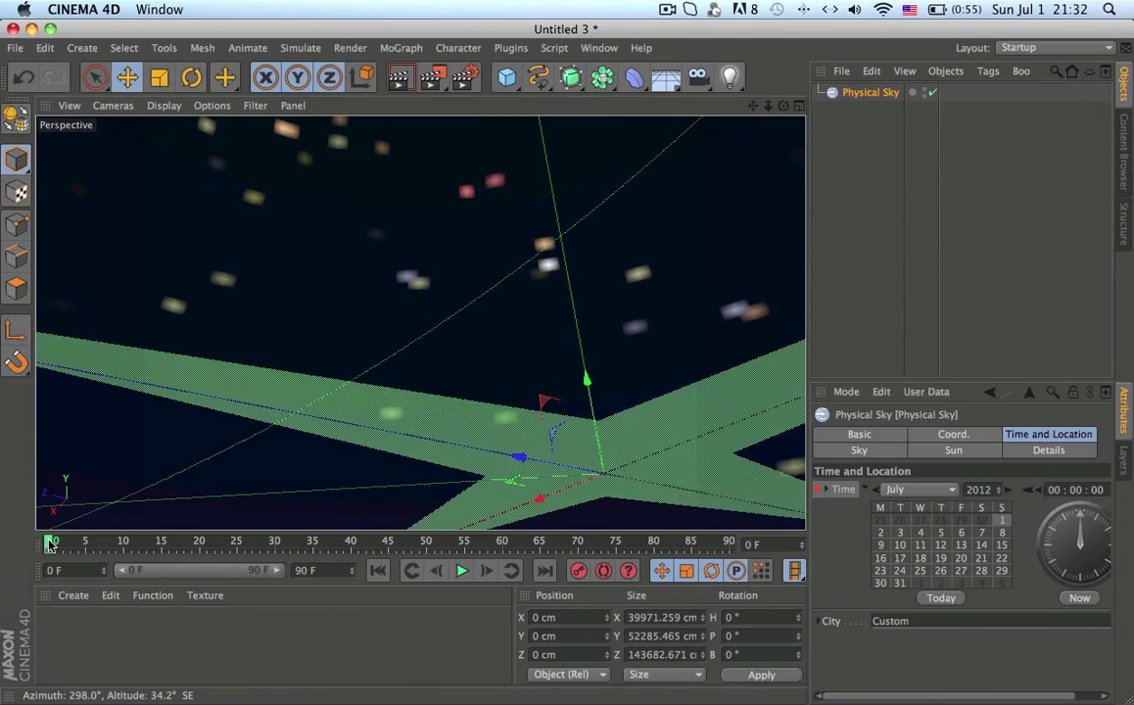
Step: At frame 90 set Time to 23:00:00, keyframe it, and scrub back to check daylight
left_click_drag(49, 546, 760, 624)
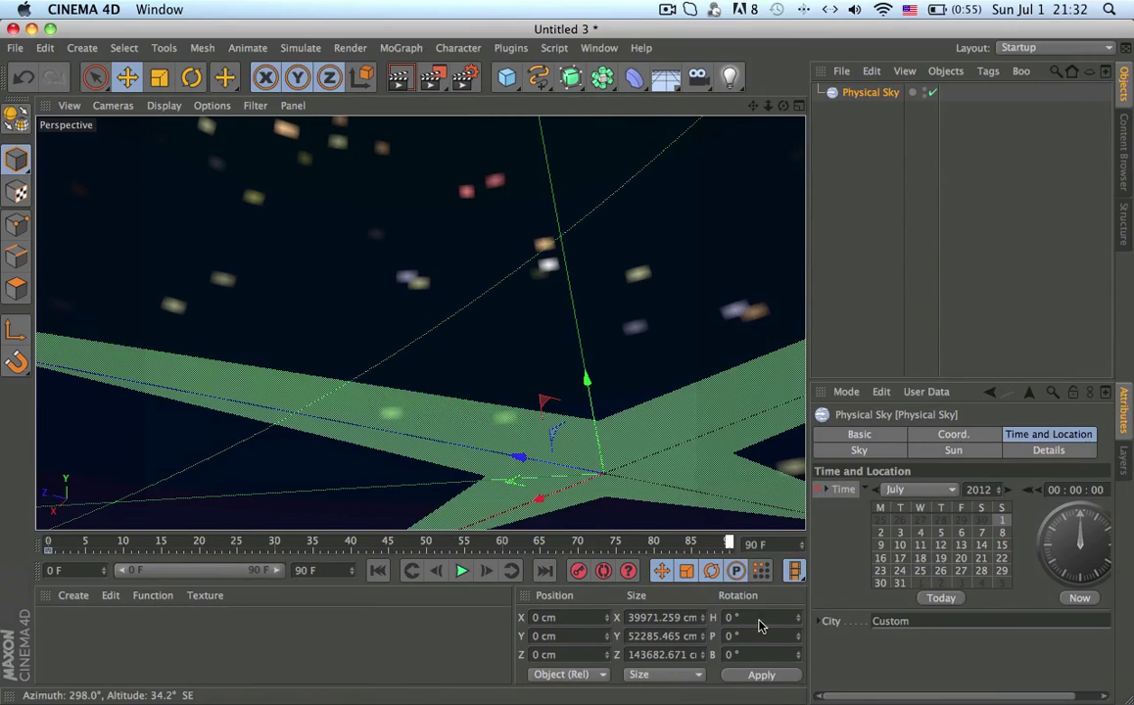
double_click(1066, 489)
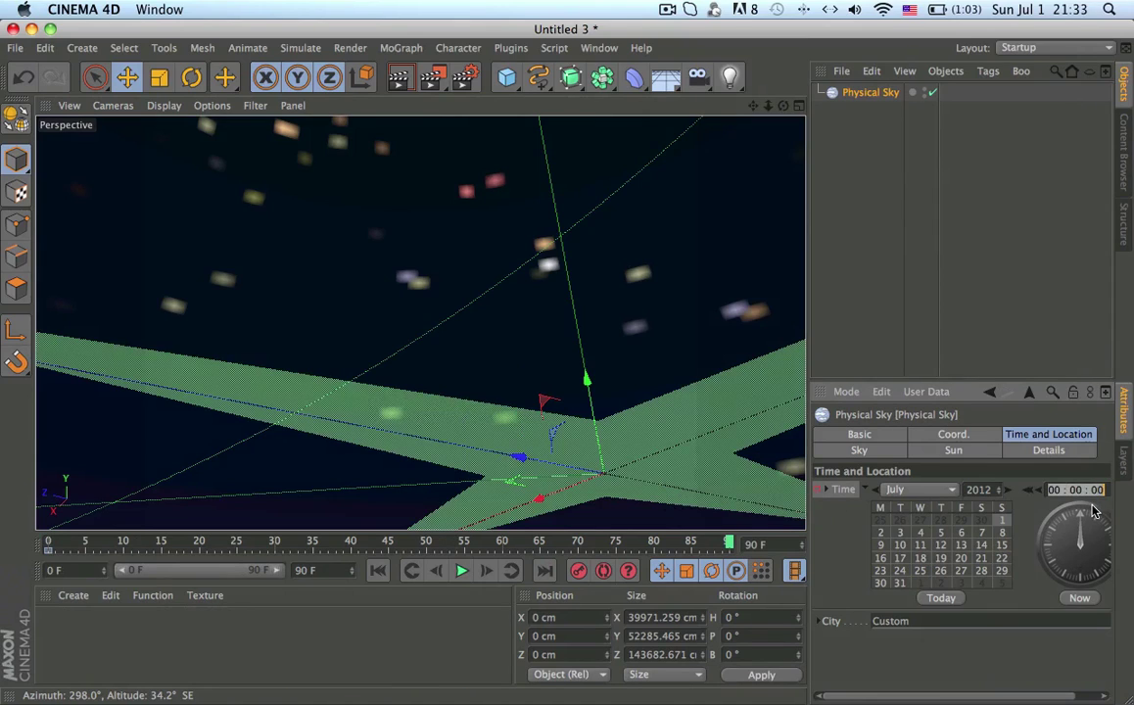
type("23")
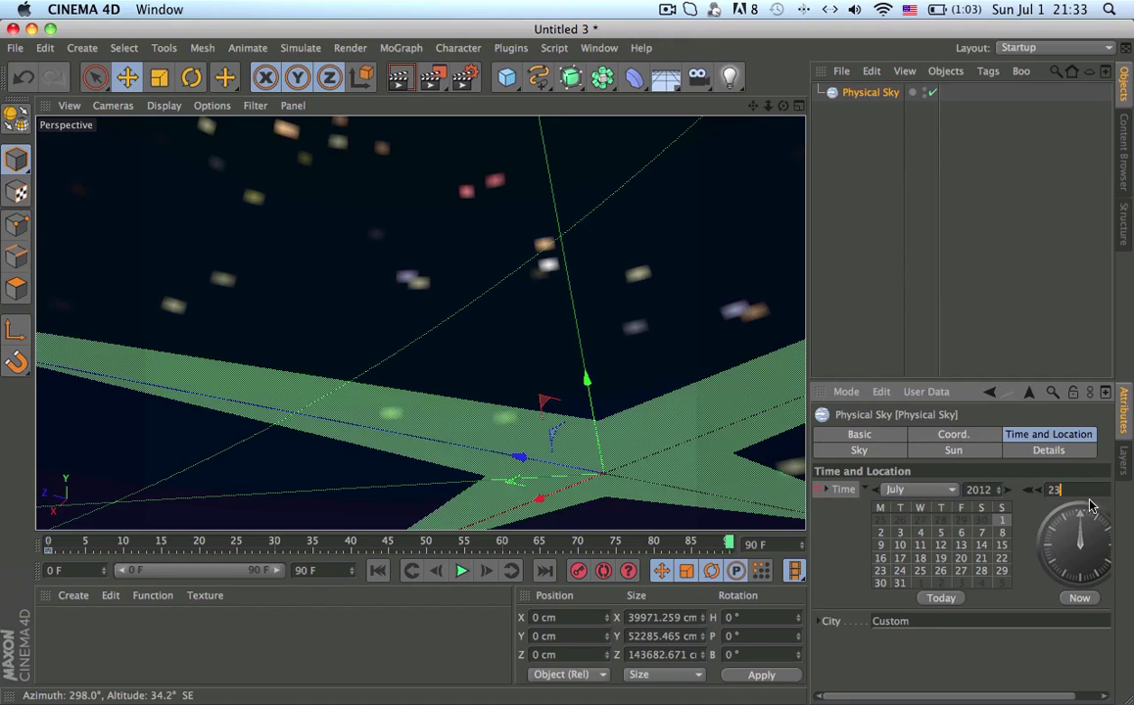
key("Return")
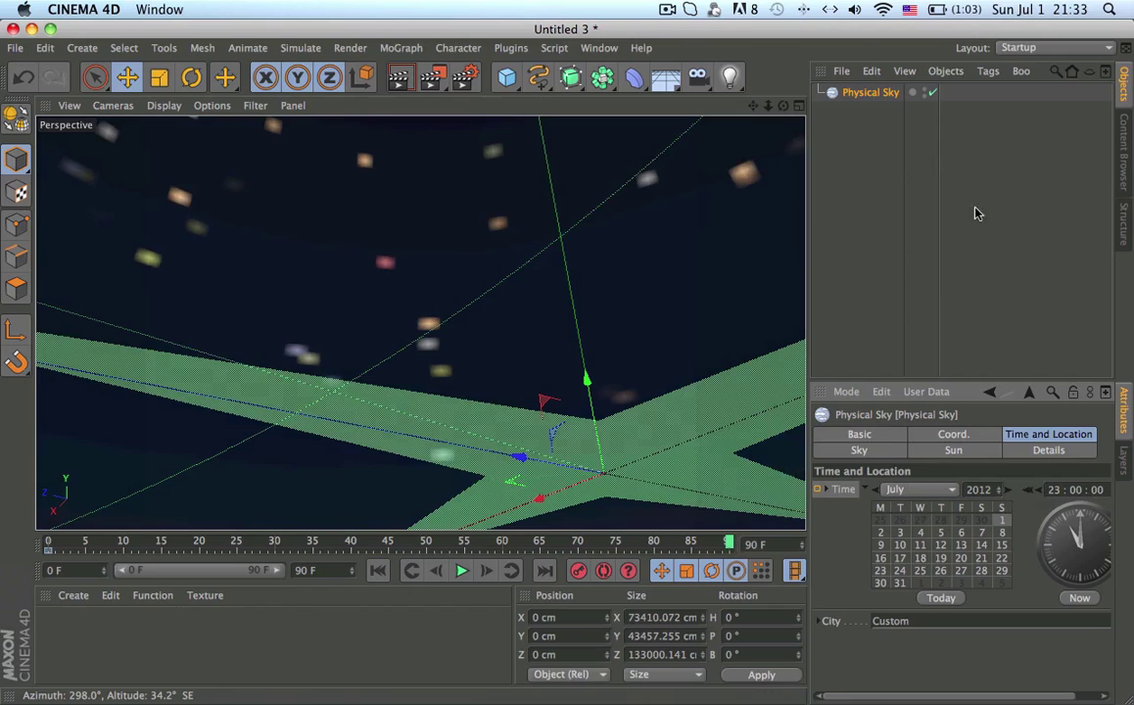
left_click(817, 490)
left_click_drag(715, 545, 661, 544)
left_click_drag(583, 550, 320, 556)
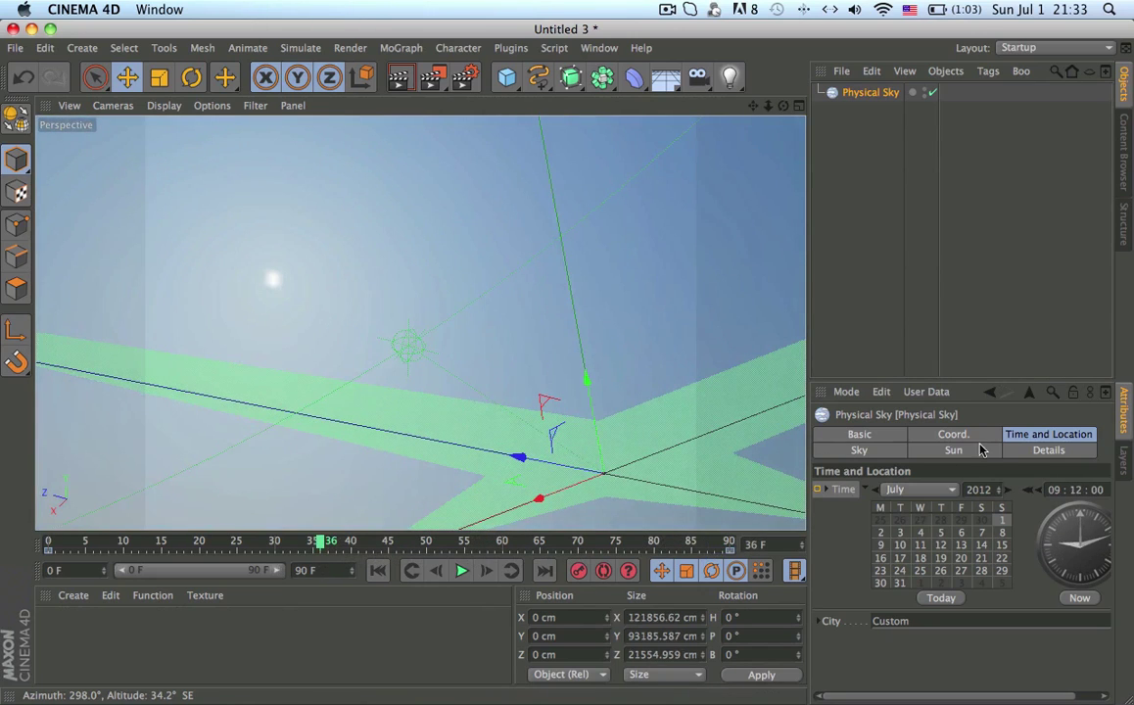
Step: Turn on clouds and inspect the sky's three cloud layers
left_click(860, 435)
scroll(874, 682, "down", 4)
left_click(920, 603)
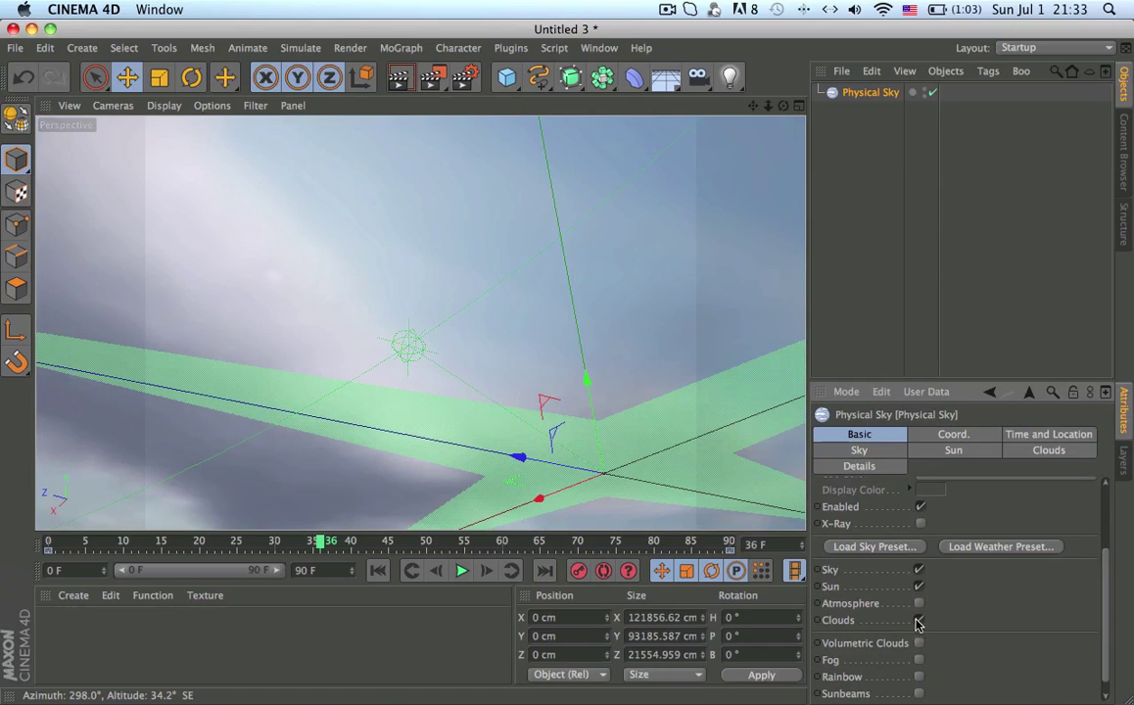
left_click(1048, 449)
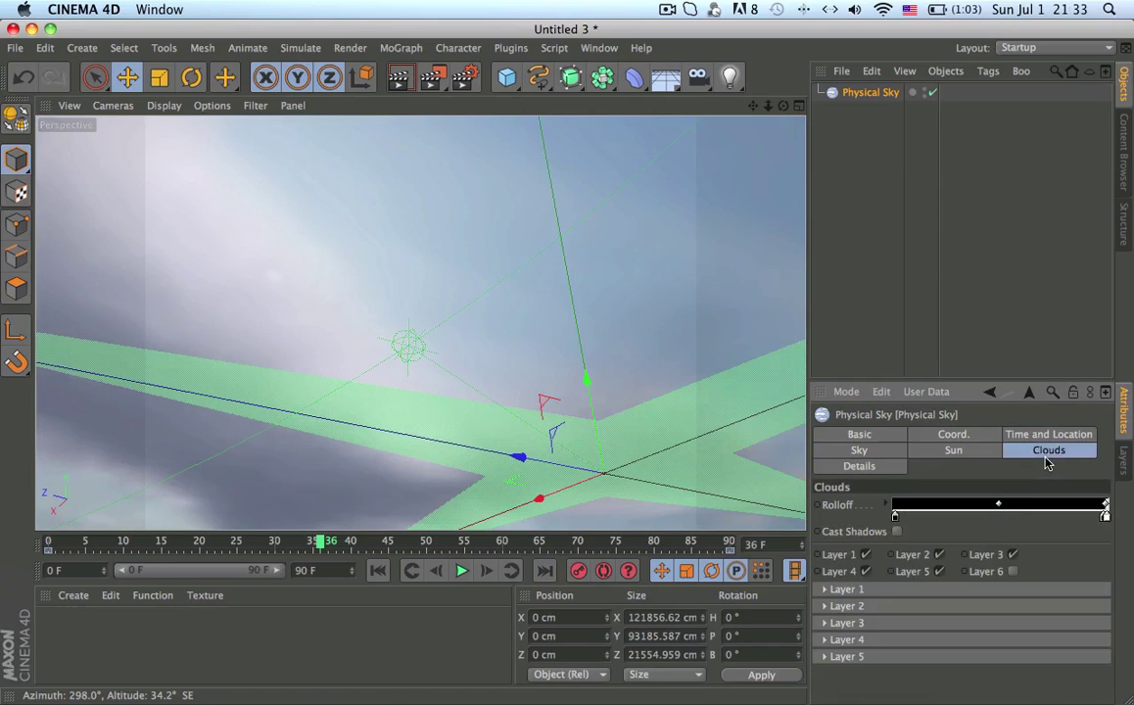
left_click(855, 589)
left_click(855, 590)
left_click(858, 606)
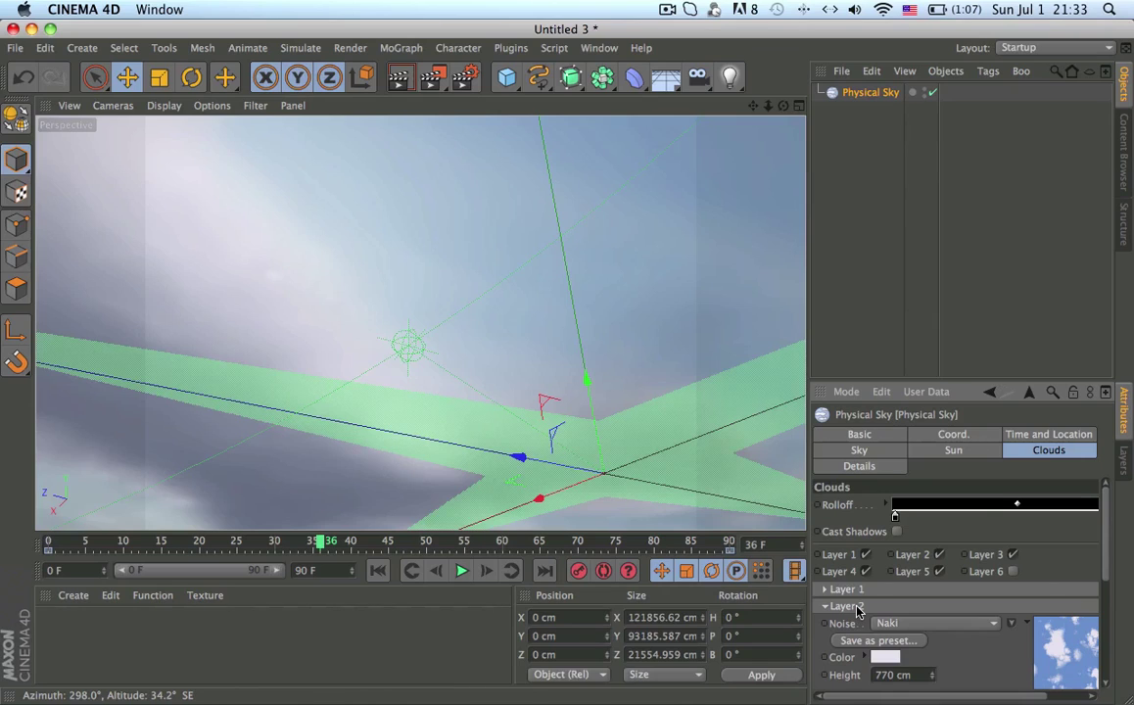
left_click(857, 607)
left_click(858, 623)
left_click(858, 624)
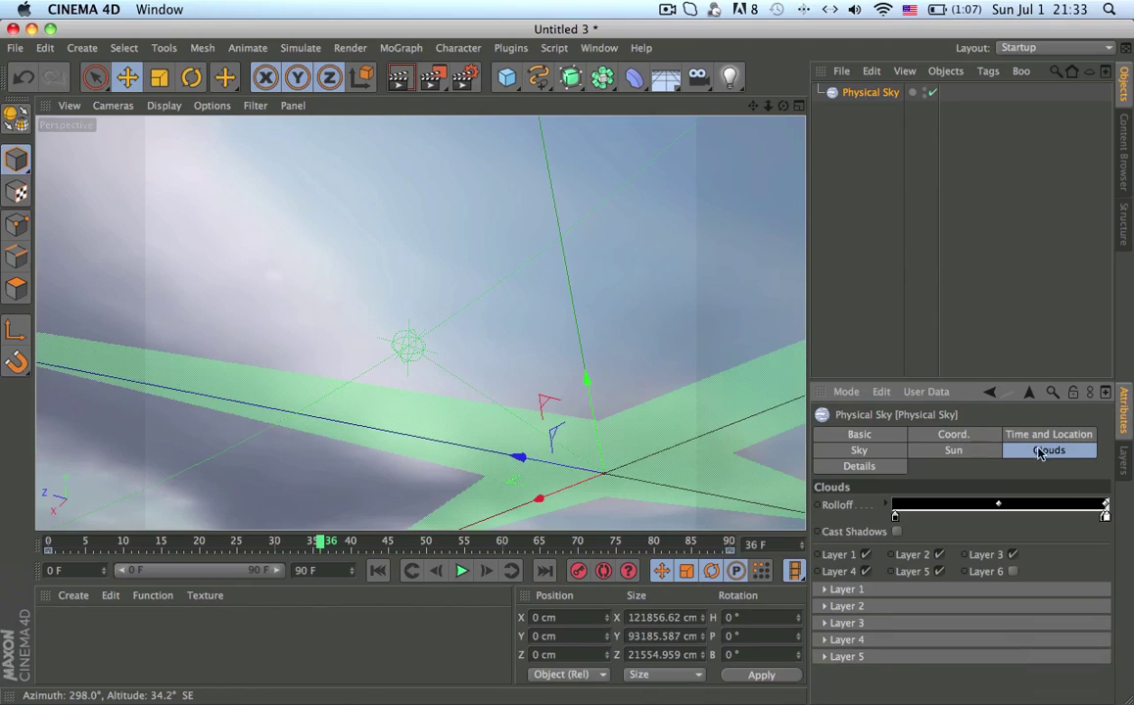
Step: Enable Show Planets in the Physical Sky's Details settings
left_click(880, 467)
scroll(889, 649, "down", 1)
scroll(886, 640, "up", 1)
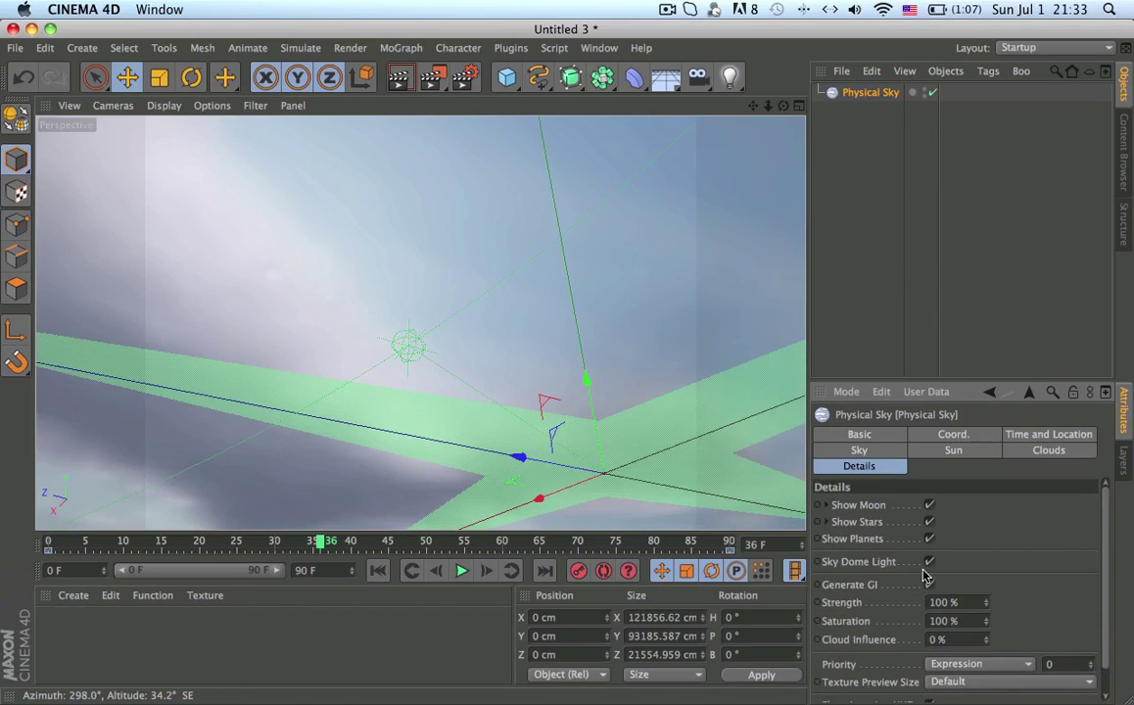
left_click(929, 538)
Step: Untick Clouds on the Basic tab to get a clear sky
left_click(879, 454)
left_click(859, 434)
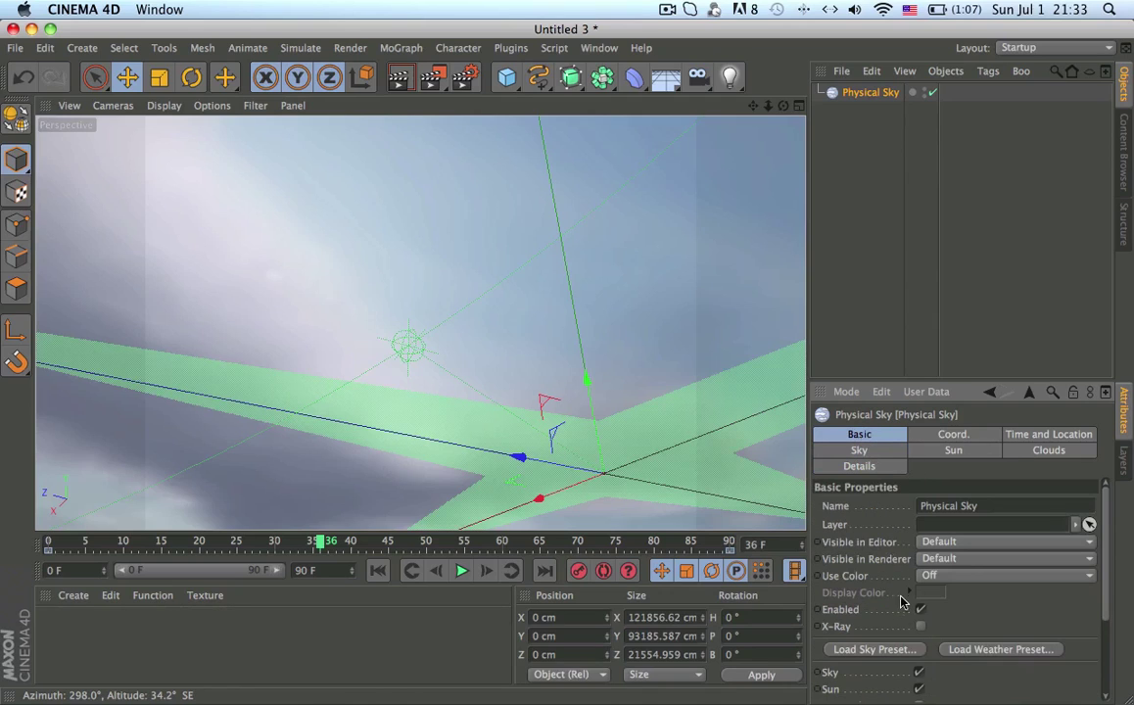
scroll(855, 692, "down", 3)
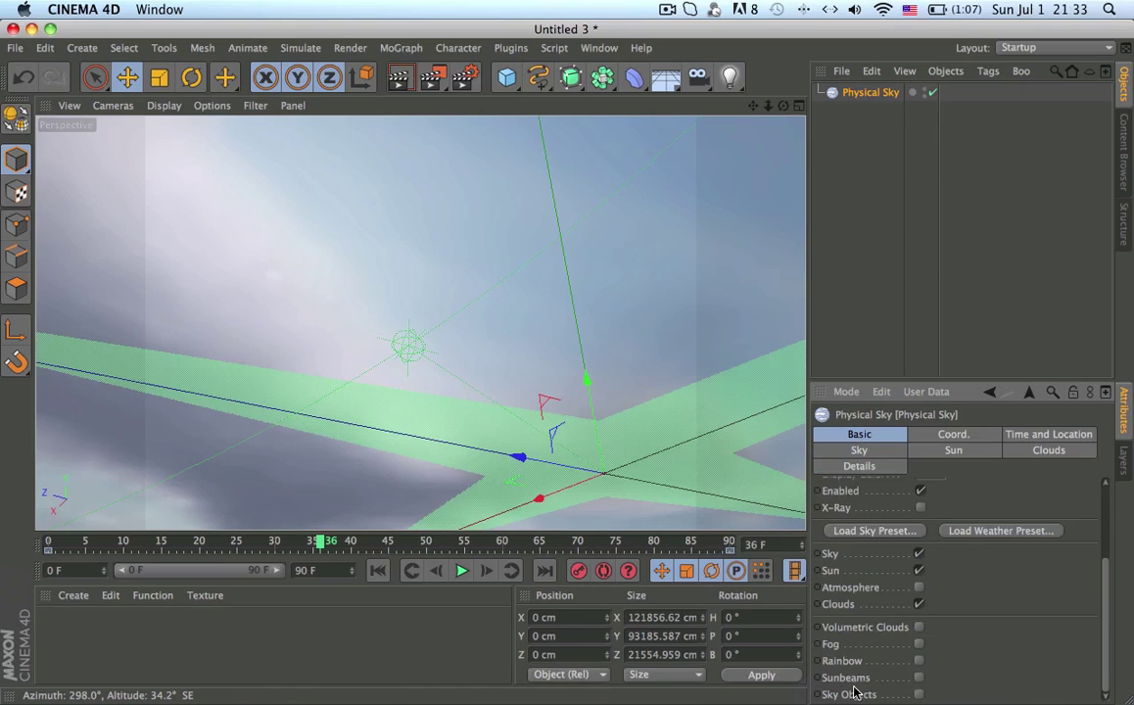
left_click(919, 604)
Step: Review the Sun and Details settings, ending on the Sun tab
left_click(953, 450)
scroll(1043, 472, "up", 2)
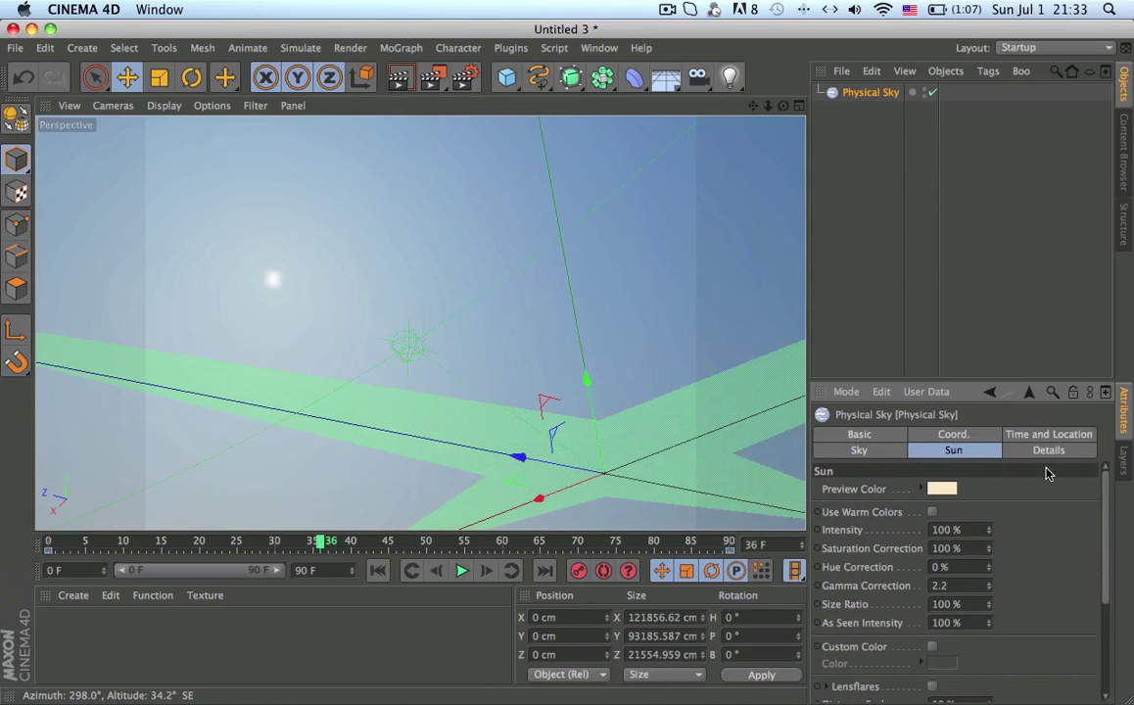
scroll(1049, 471, "down", 2)
left_click(1047, 451)
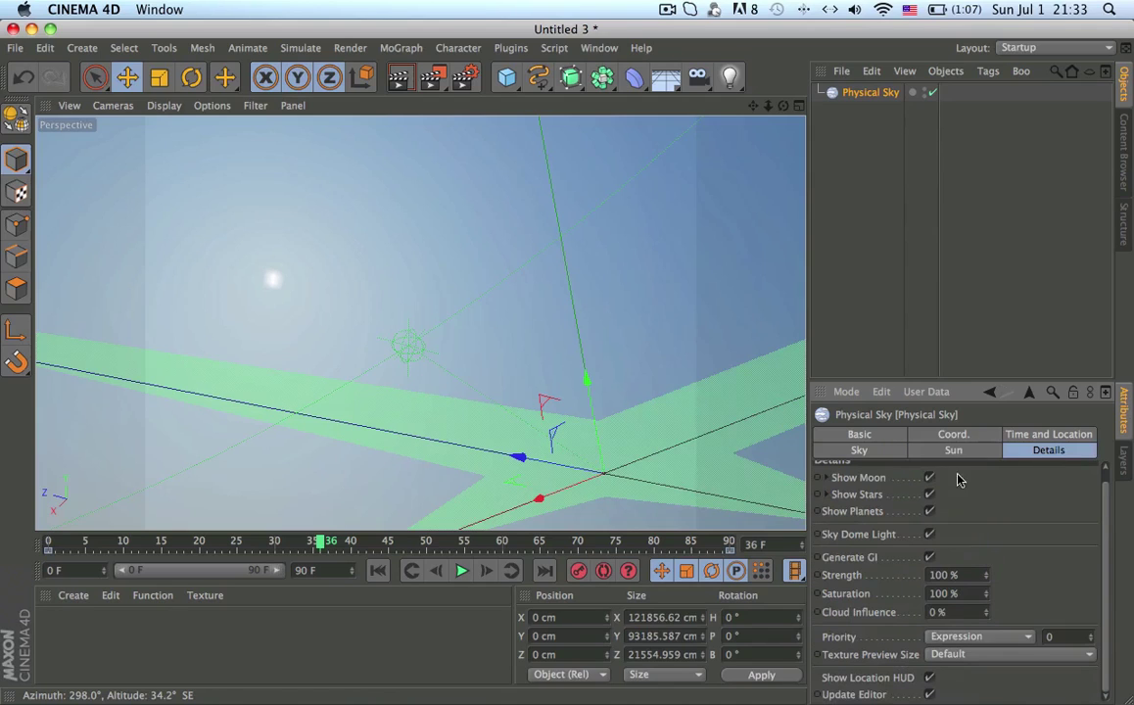
scroll(897, 501, "up", 1)
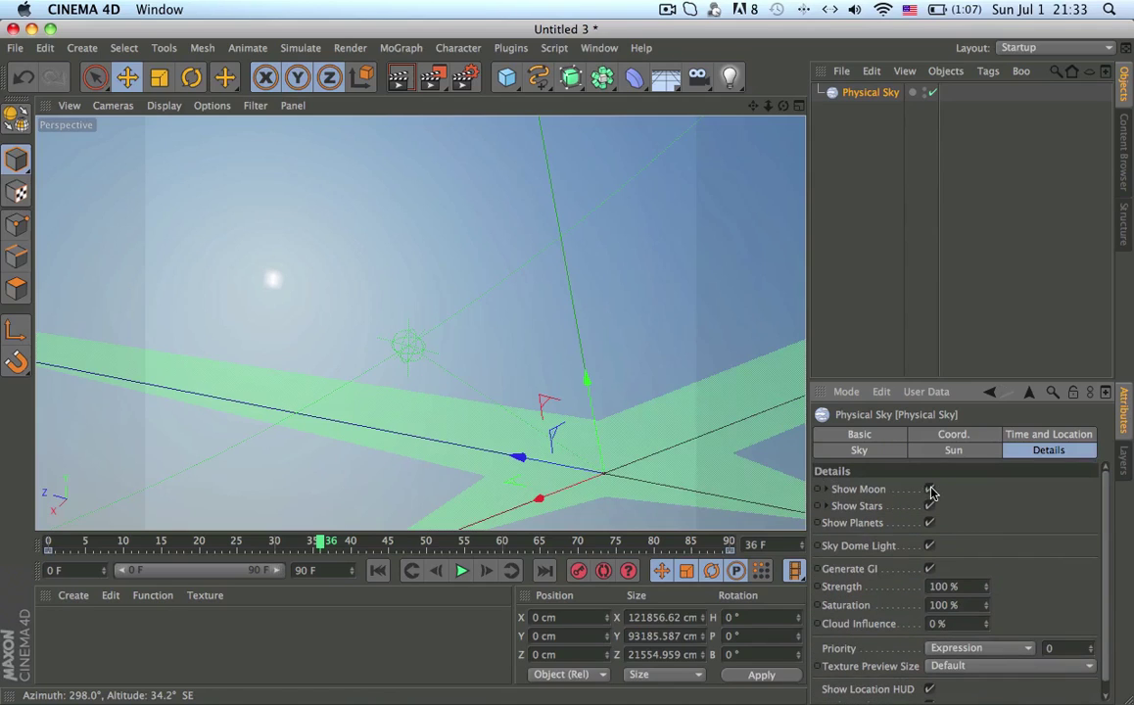
scroll(1087, 546, "down", 1)
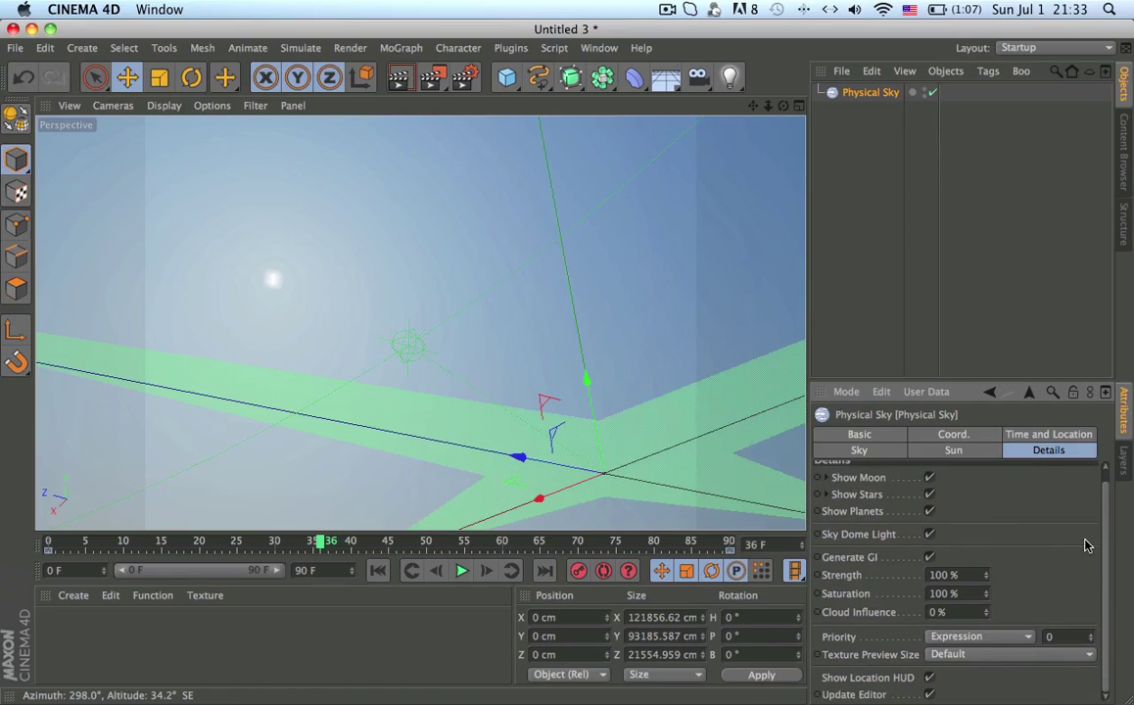
left_click(964, 451)
Step: Enlarge the sun by setting its Size Ratio to 2
scroll(877, 530, "down", 4)
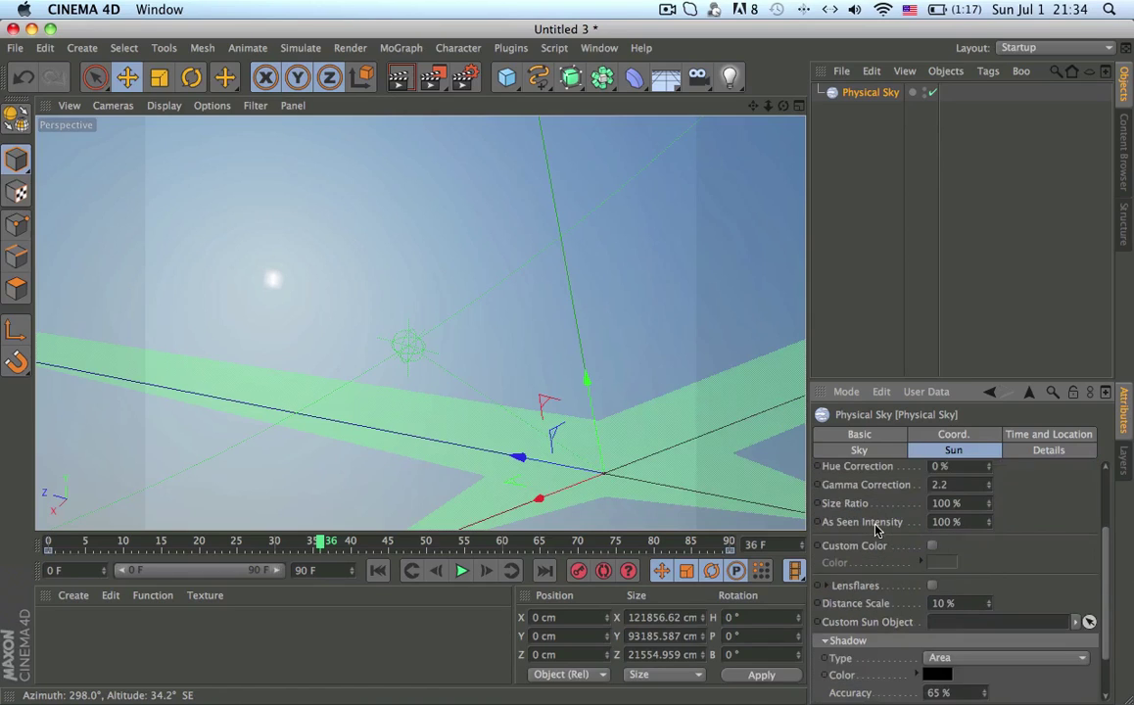
scroll(877, 530, "up", 3)
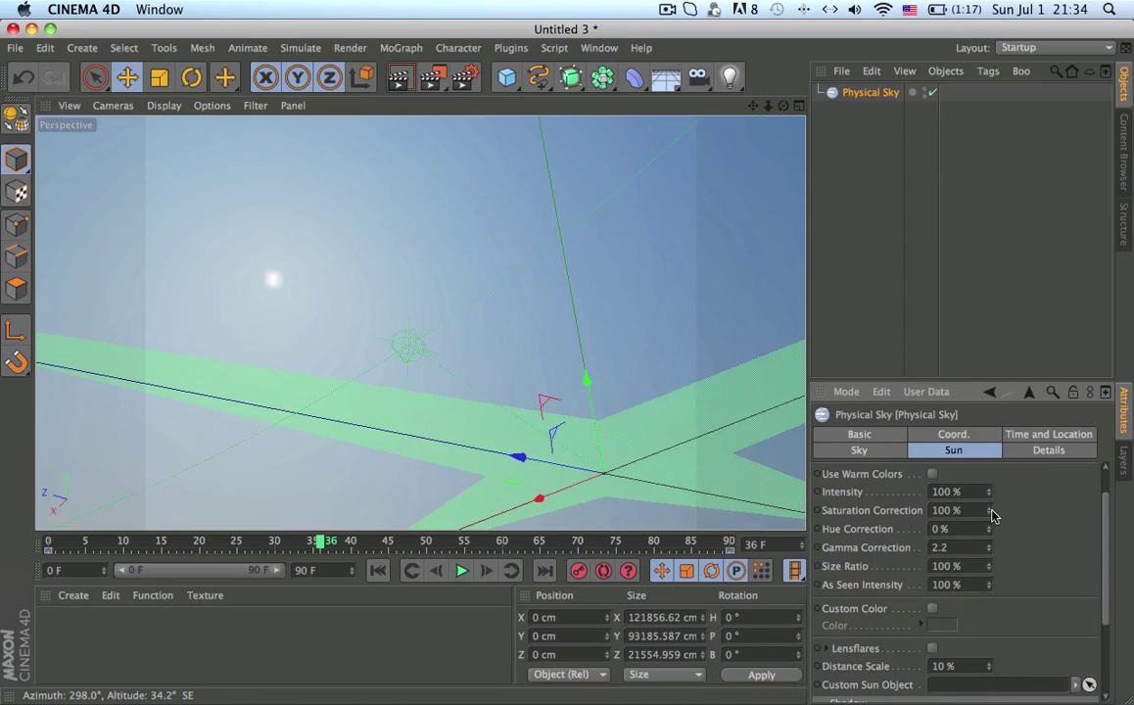
left_click(988, 565)
double_click(950, 566)
type("2")
Step: Set the sun's Distance Scale to 30% and render the view to preview the flared sun
scroll(828, 604, "down", 3)
double_click(943, 545)
type("50")
key("Return")
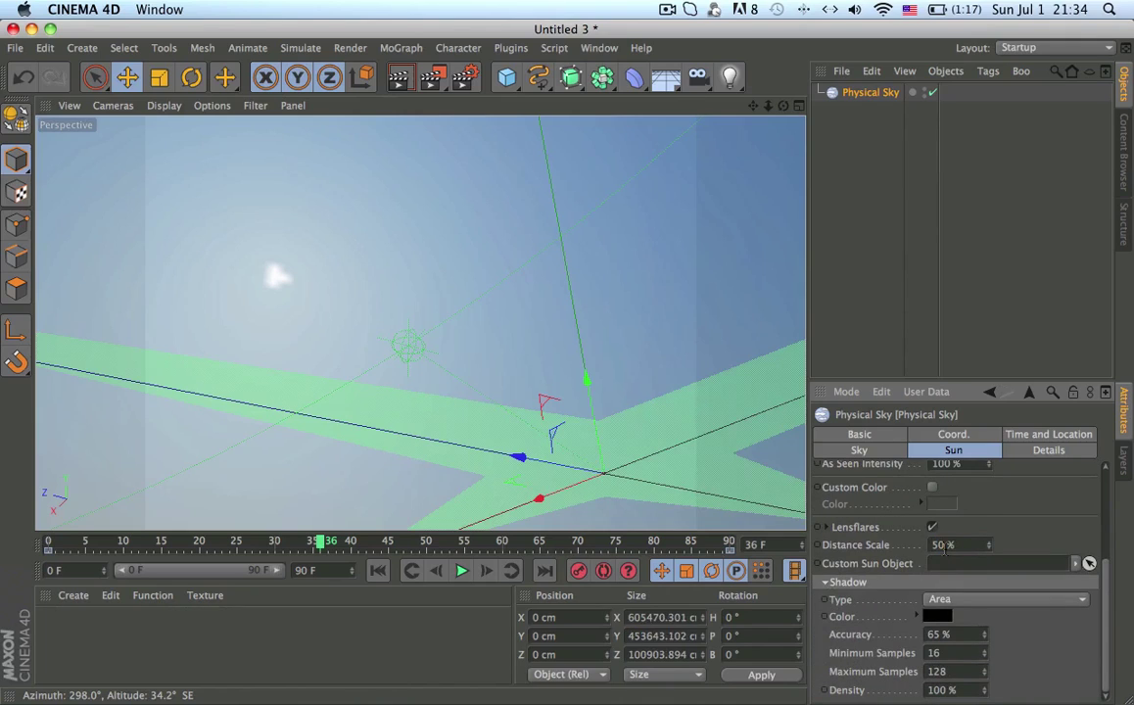
double_click(944, 547)
type("30")
key("Return")
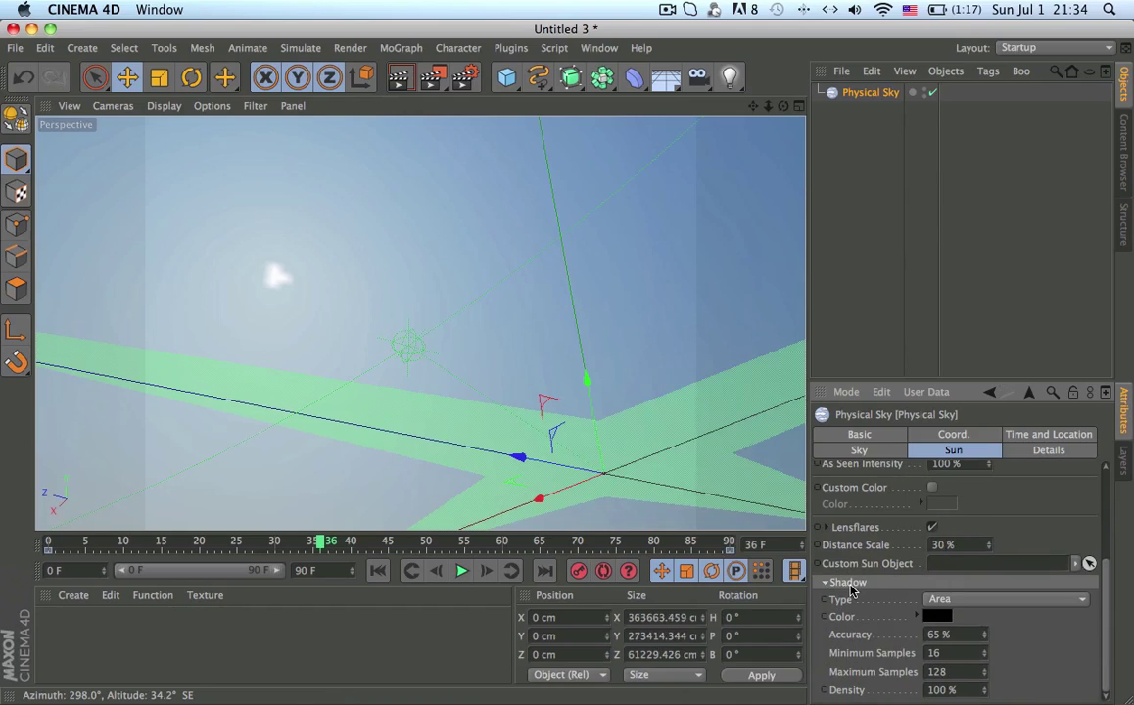
left_click(399, 78)
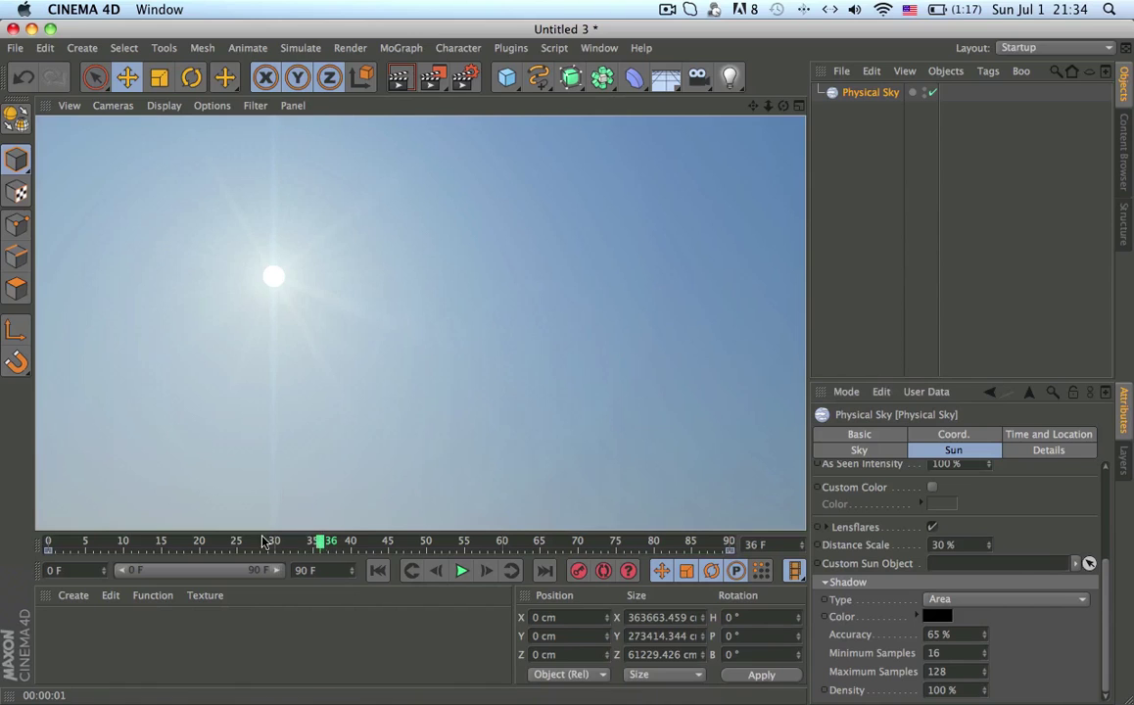
Step: Change the animation's end frame to 300 and widen the preview range to 0–300 F
key("f")
left_click_drag(97, 546, 608, 544)
key("BackSpace")
key("BackSpace")
key("BackSpace")
key("BackSpace")
type("00")
key("Return")
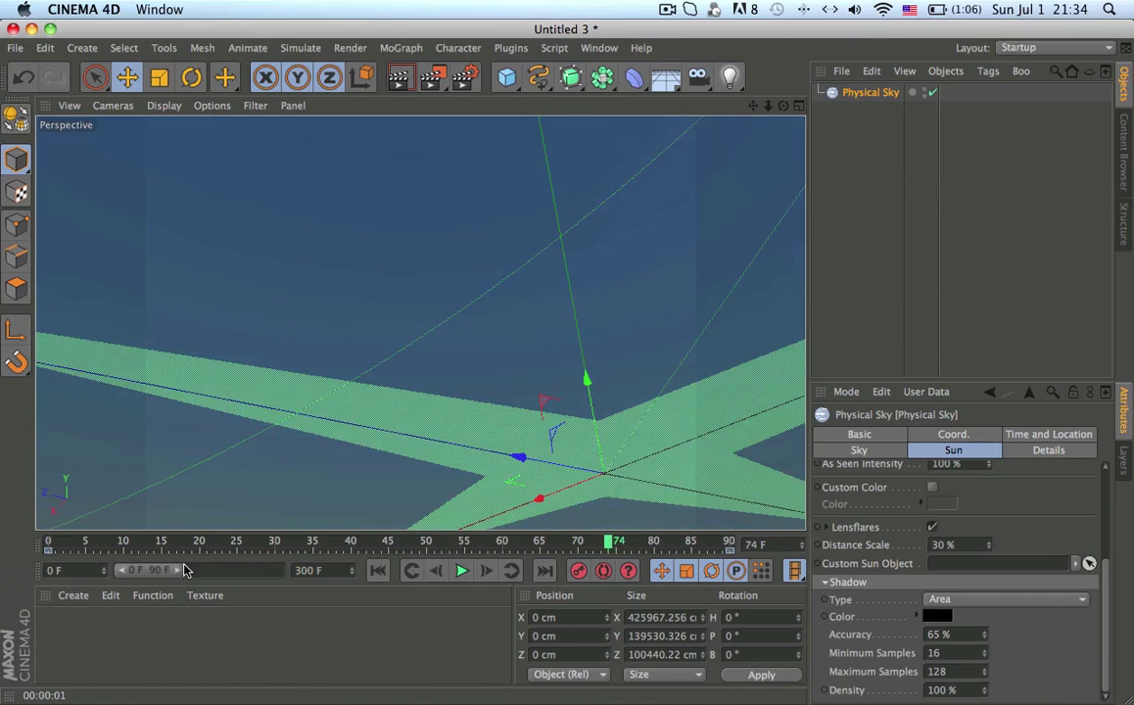
left_click_drag(177, 570, 426, 602)
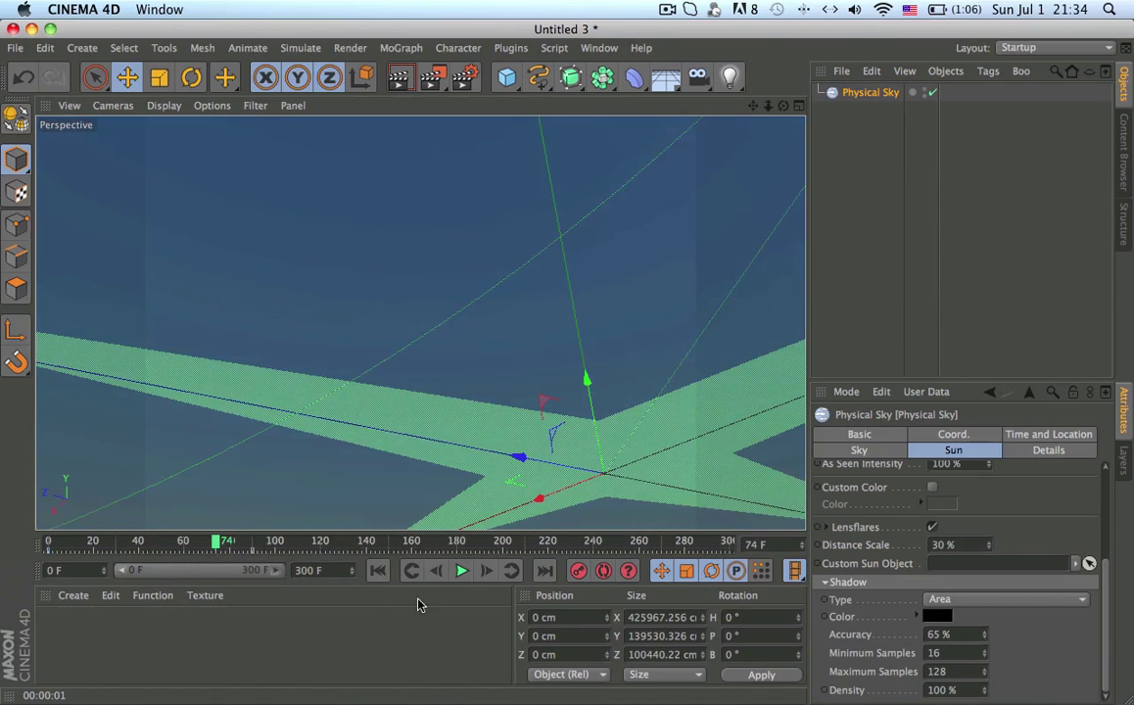
Step: Move the 23:00 time keyframe to frame 300, then check frame 190 and orbit the view
left_click(253, 552)
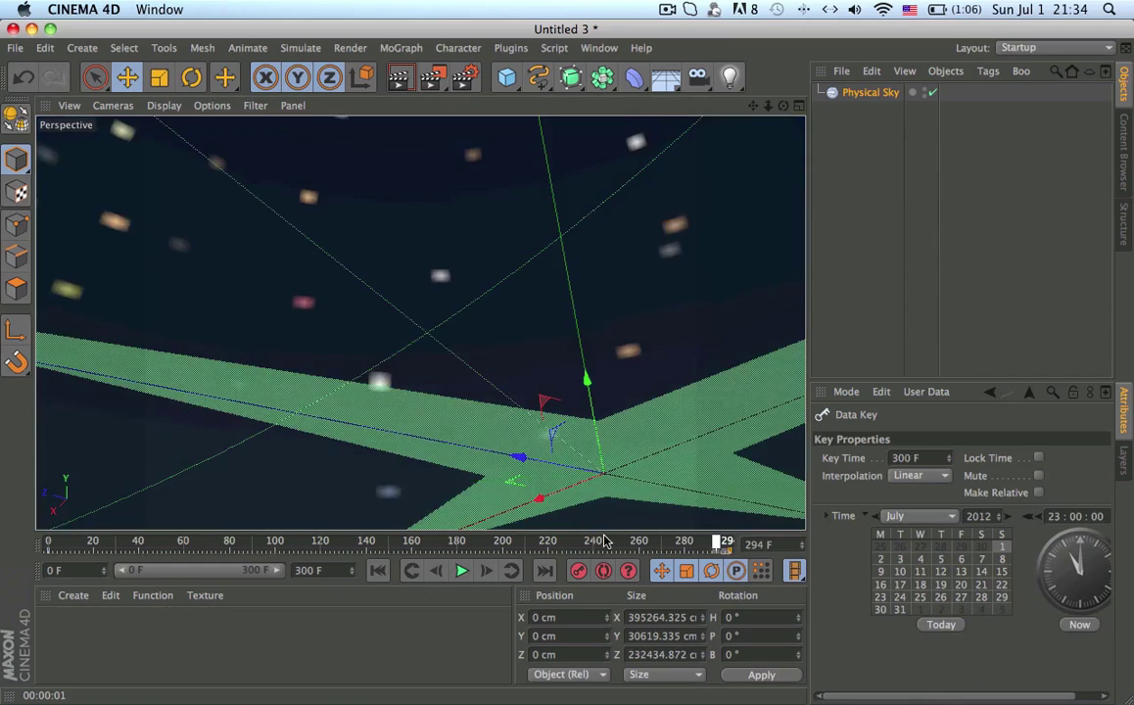
left_click_drag(605, 540, 742, 549)
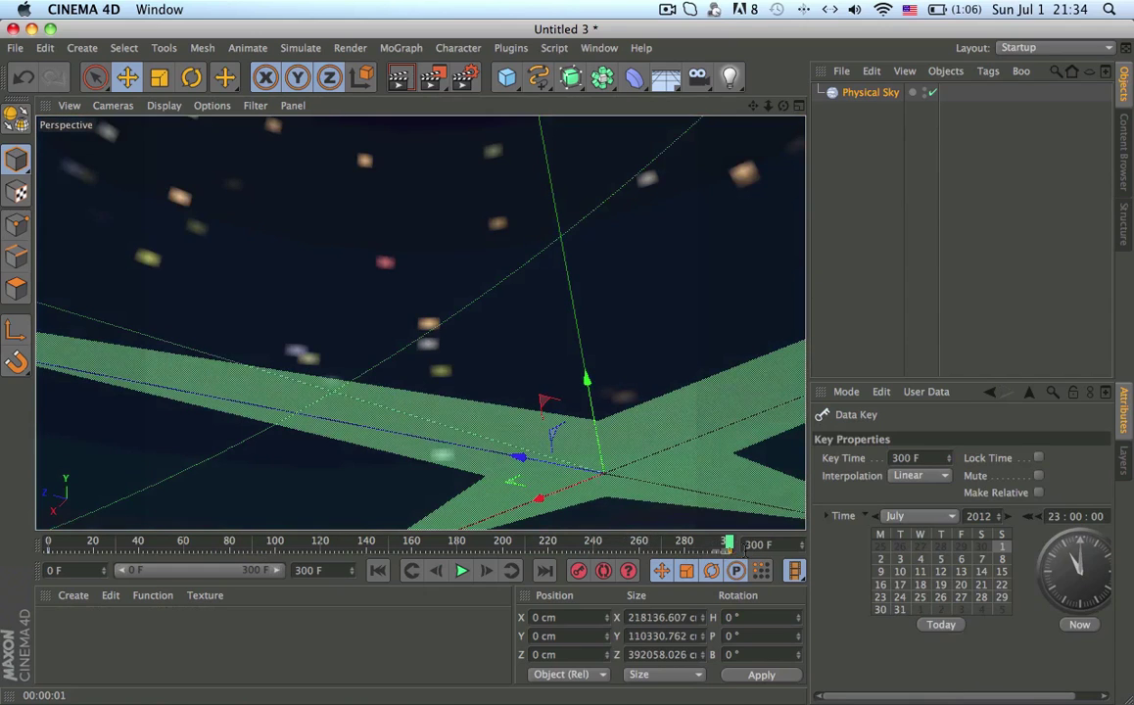
left_click(481, 546)
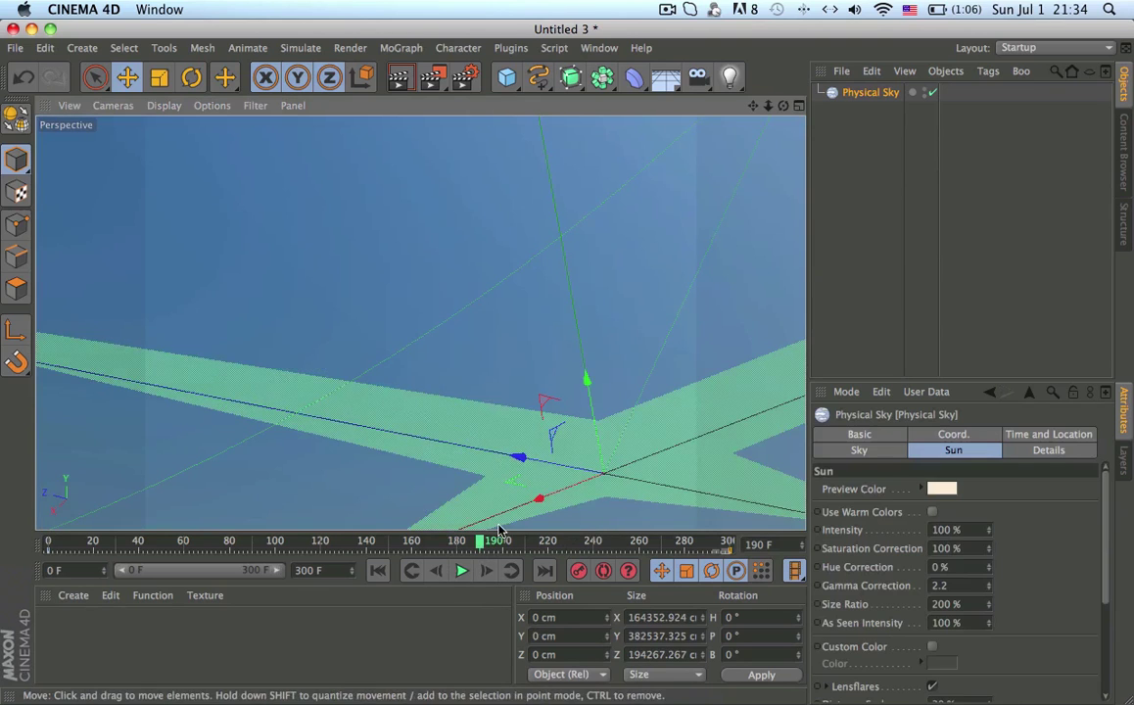
mouse_move(609, 497)
left_mouse_down("alt")
mouse_move(386, 277)
mouse_move(490, 411)
mouse_move(609, 497)
left_mouse_up("alt")
left_click_drag(617, 453, 648, 441, "alt")
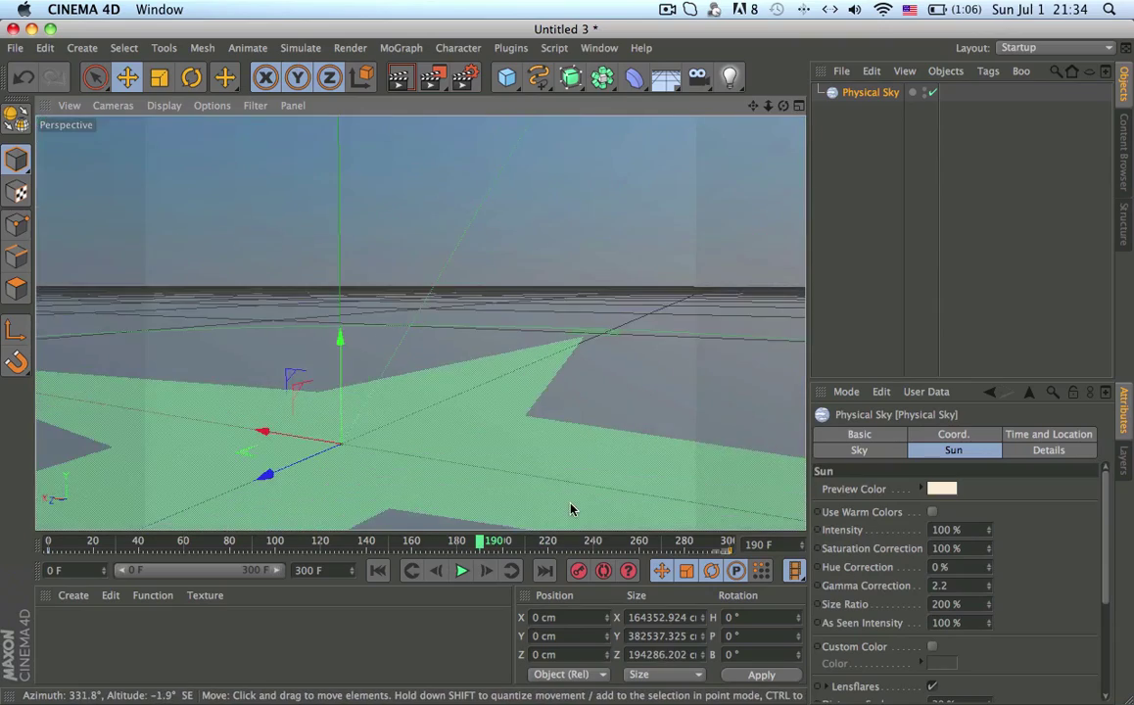